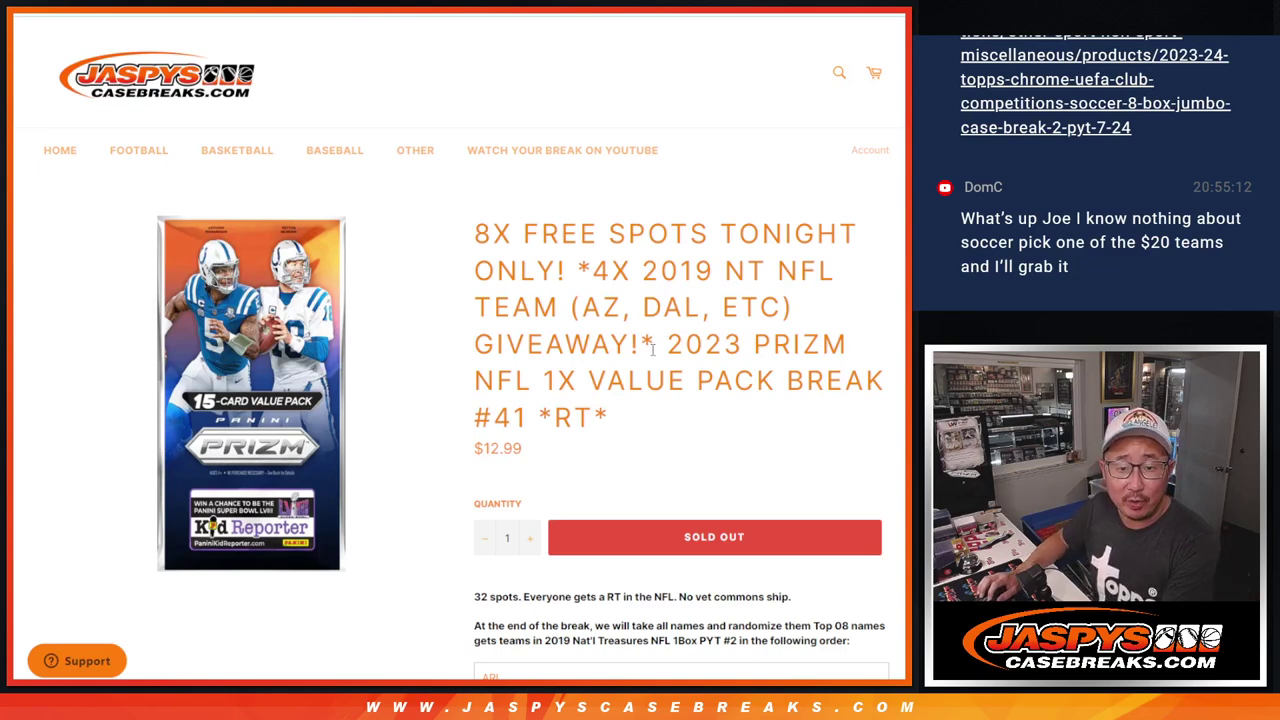
Step: Highlight the giveaway title parts and the Prizm value pack break name on the page
{"action": "left_click_drag", "start_coordinate": [648, 268], "coordinate": [796, 268]}
{"action": "left_click", "coordinate": [800, 268]}
{"action": "left_click_drag", "start_coordinate": [590, 271], "coordinate": [476, 232]}
{"action": "left_click", "coordinate": [478, 231]}
{"action": "mouse_move", "coordinate": [668, 344]}
{"action": "left_mouse_down"}
{"action": "mouse_move", "coordinate": [676, 400]}
{"action": "mouse_move", "coordinate": [835, 624]}
{"action": "left_mouse_up"}
{"action": "left_click", "coordinate": [770, 459]}
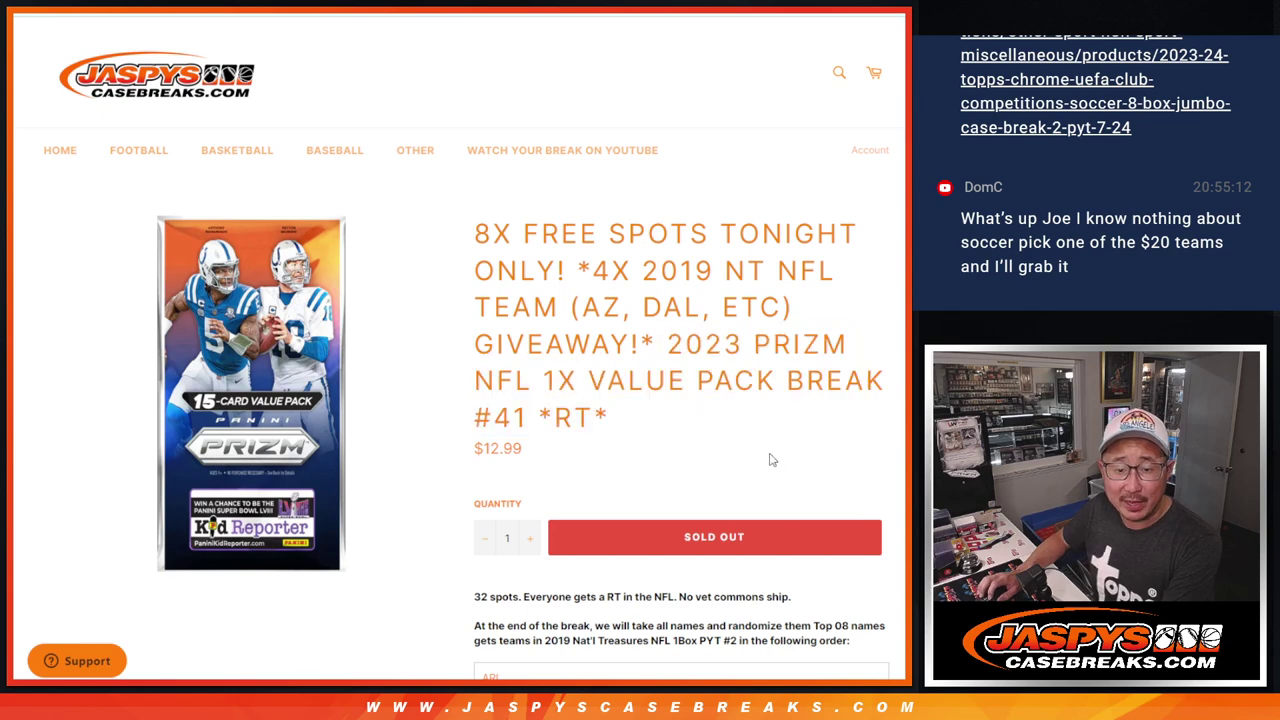
{"action": "scroll", "coordinate": [745, 432], "scroll_direction": "down", "scroll_amount": 2}
{"action": "scroll", "coordinate": [714, 440], "scroll_direction": "up", "scroll_amount": 2}
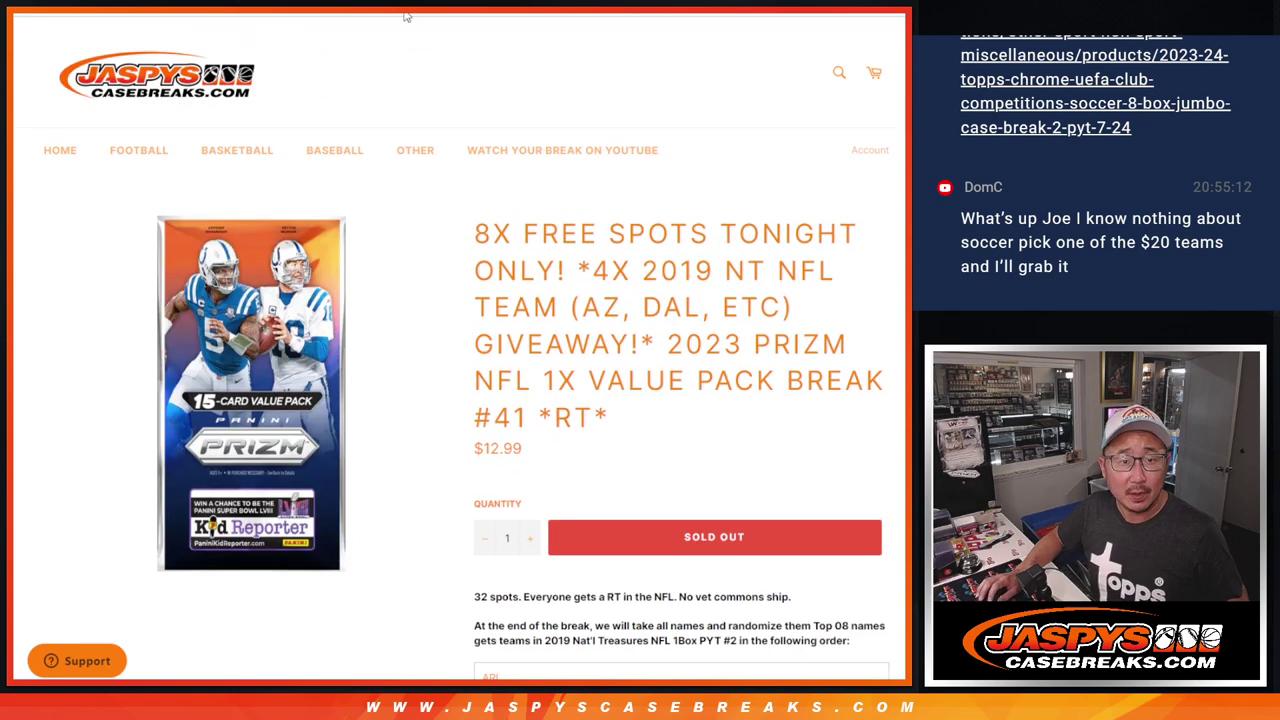
Step: On Sheet2, select buyer names A1:A24, then select the caret rows A25:A32
{"action": "key", "text": "ctrl+Tab"}
{"action": "left_click", "coordinate": [203, 673]}
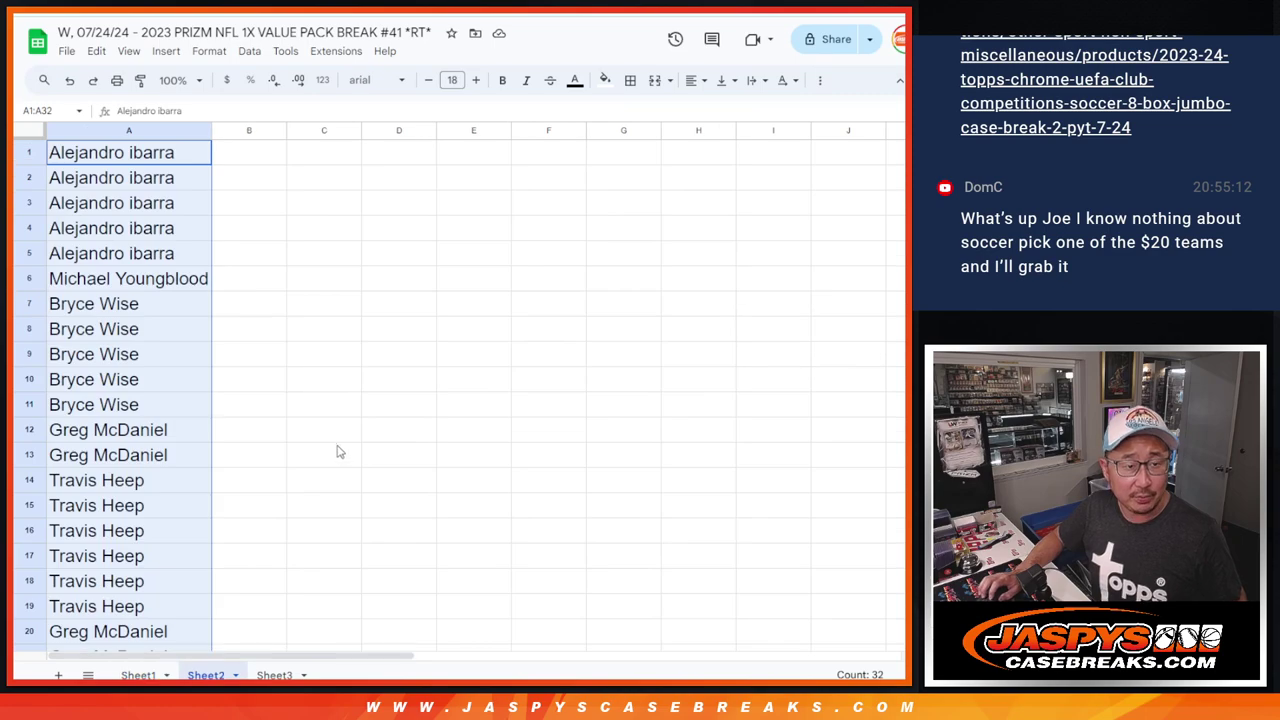
{"action": "scroll", "coordinate": [340, 450], "scroll_direction": "down", "scroll_amount": 5}
{"action": "left_click", "coordinate": [168, 376]}
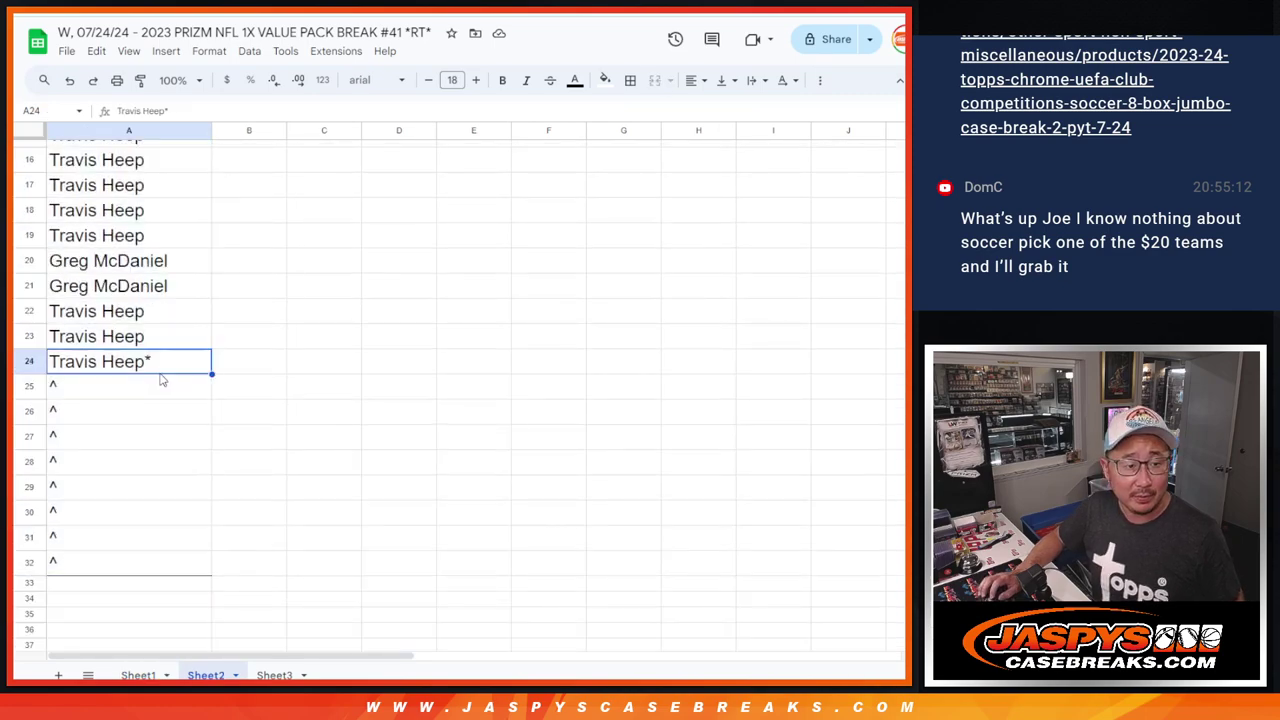
{"action": "scroll", "coordinate": [217, 378], "scroll_direction": "up", "scroll_amount": 5}
{"action": "left_click", "coordinate": [183, 161], "text": "shift"}
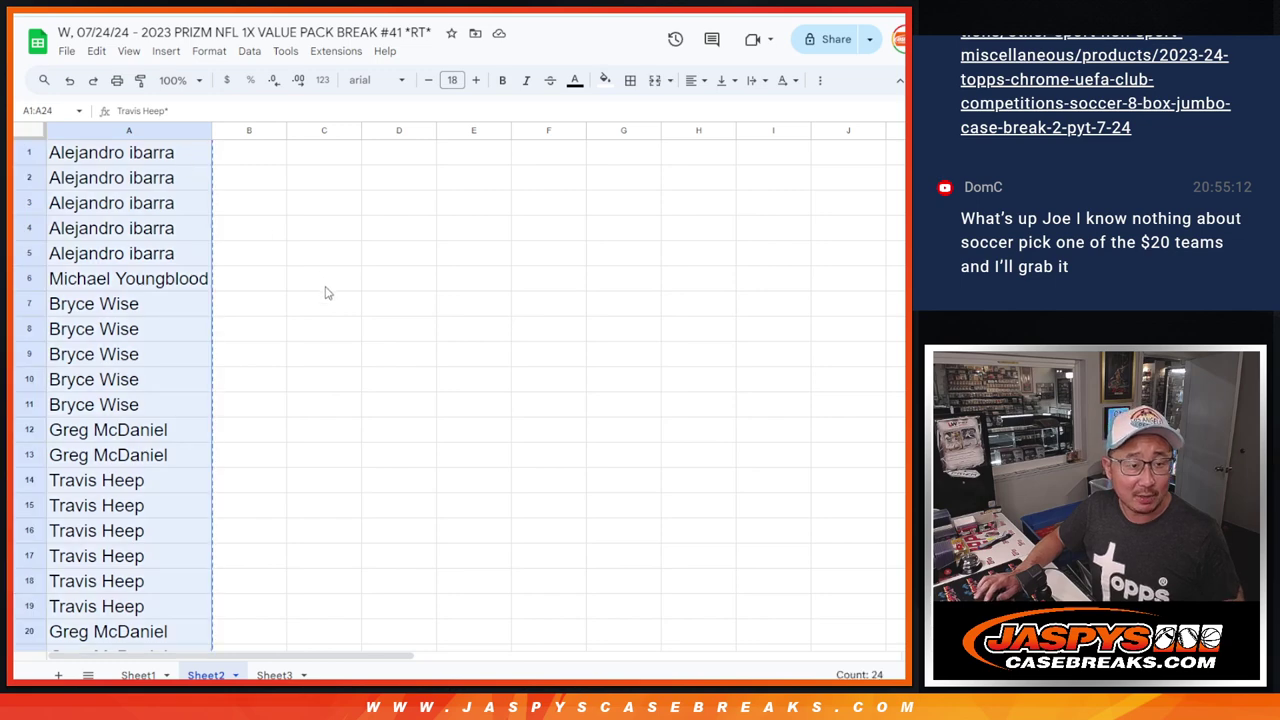
{"action": "scroll", "coordinate": [325, 292], "scroll_direction": "down", "scroll_amount": 5}
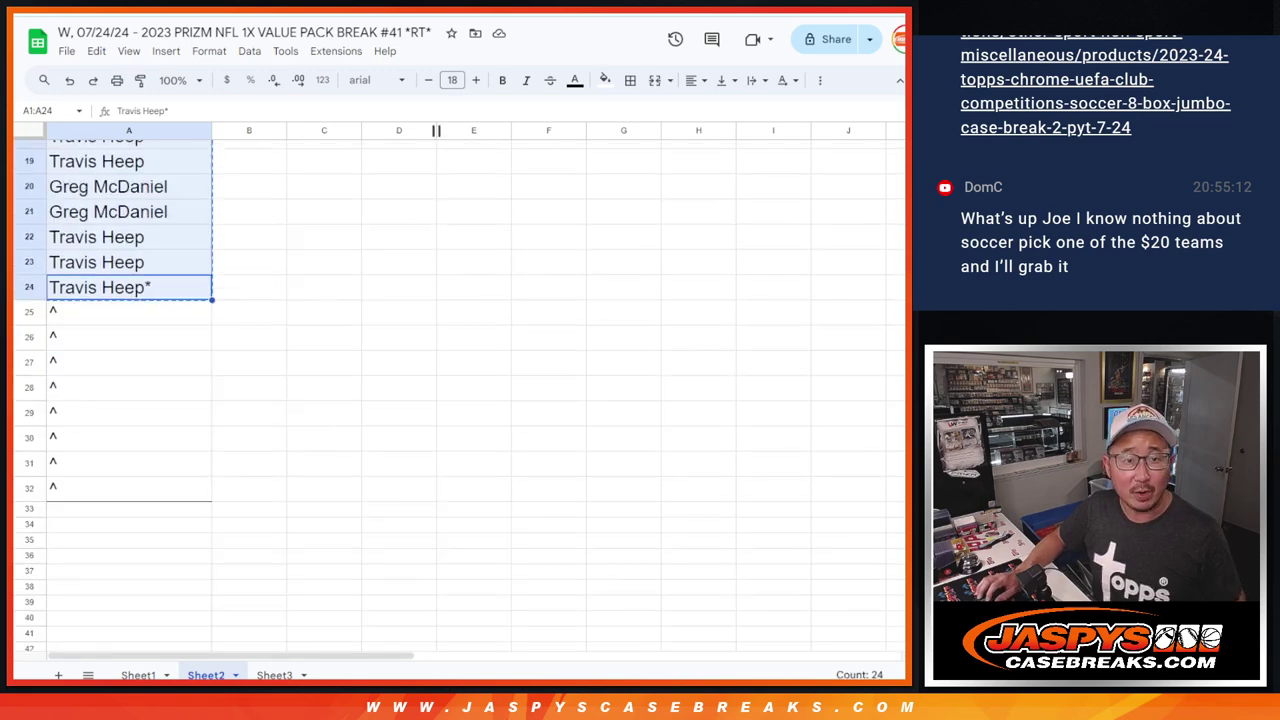
{"action": "left_click_drag", "start_coordinate": [140, 318], "coordinate": [131, 489]}
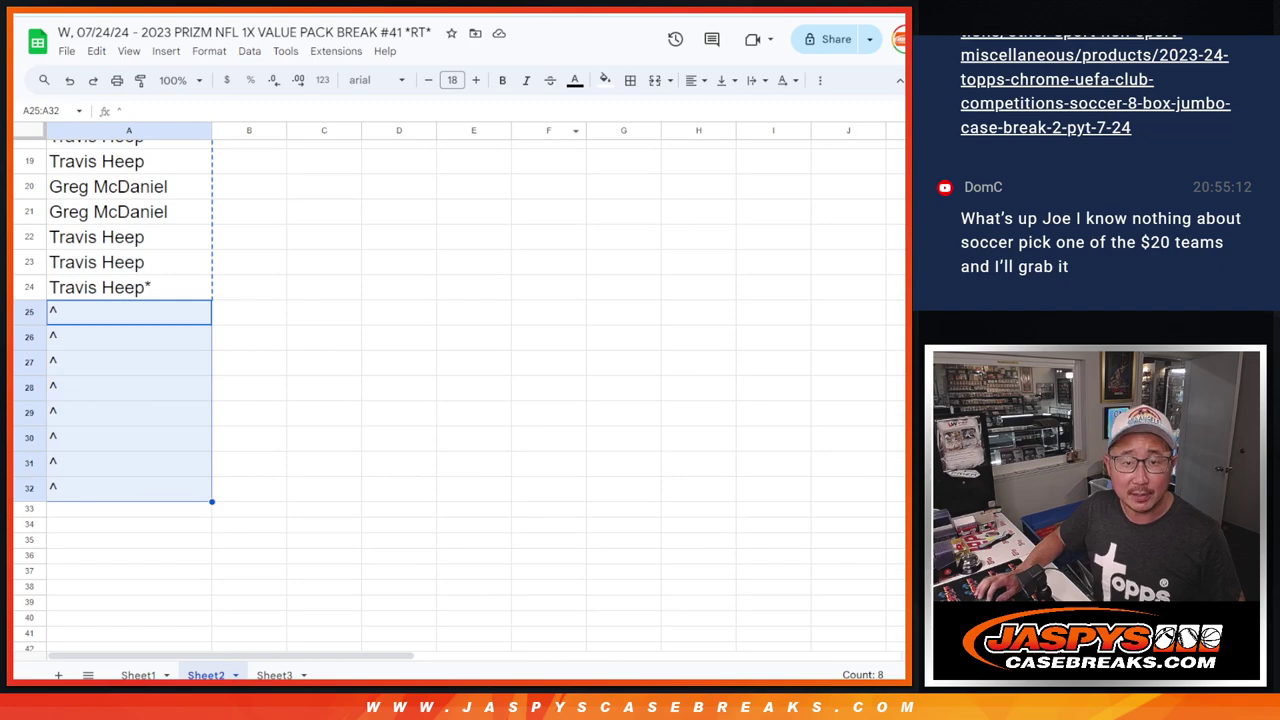
Step: Paste the 24 buyer names into the List Randomizer and roll two dice for the shuffle count
{"action": "key", "text": "ctrl+Tab"}
{"action": "key", "text": "ctrl+Tab"}
{"action": "key", "text": "ctrl+v"}
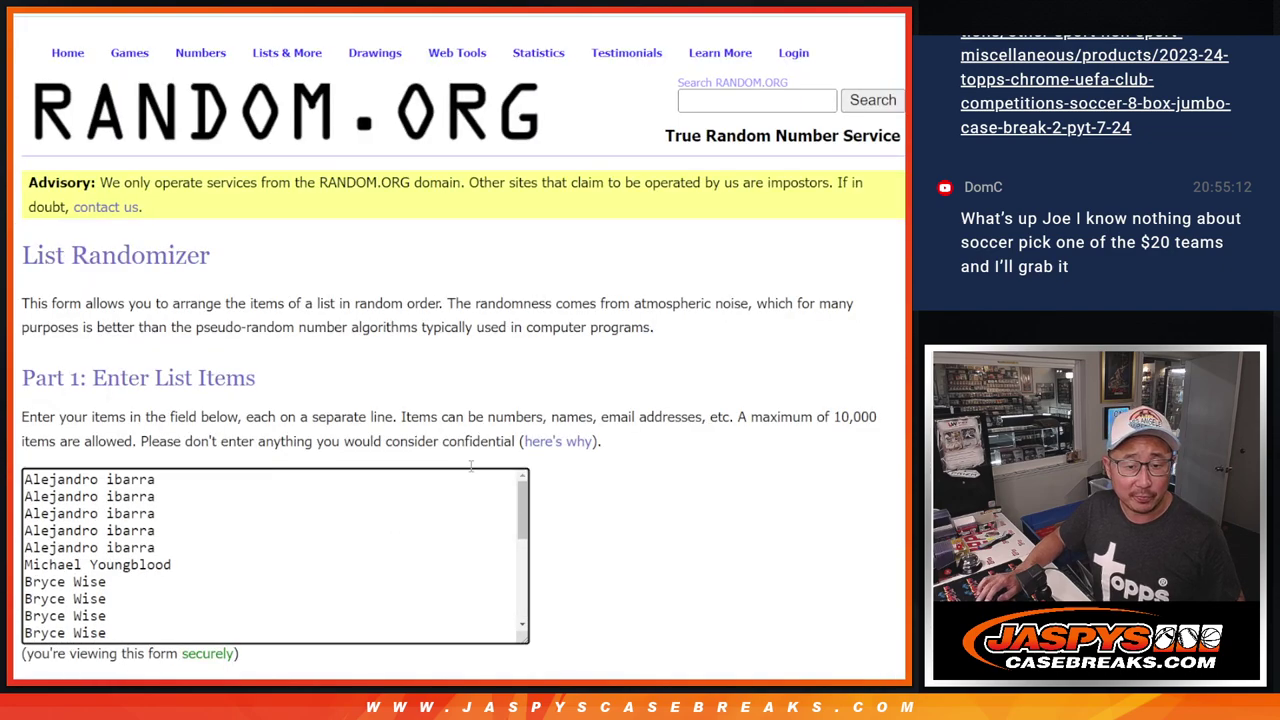
{"action": "key", "text": "ctrl+shift+Tab"}
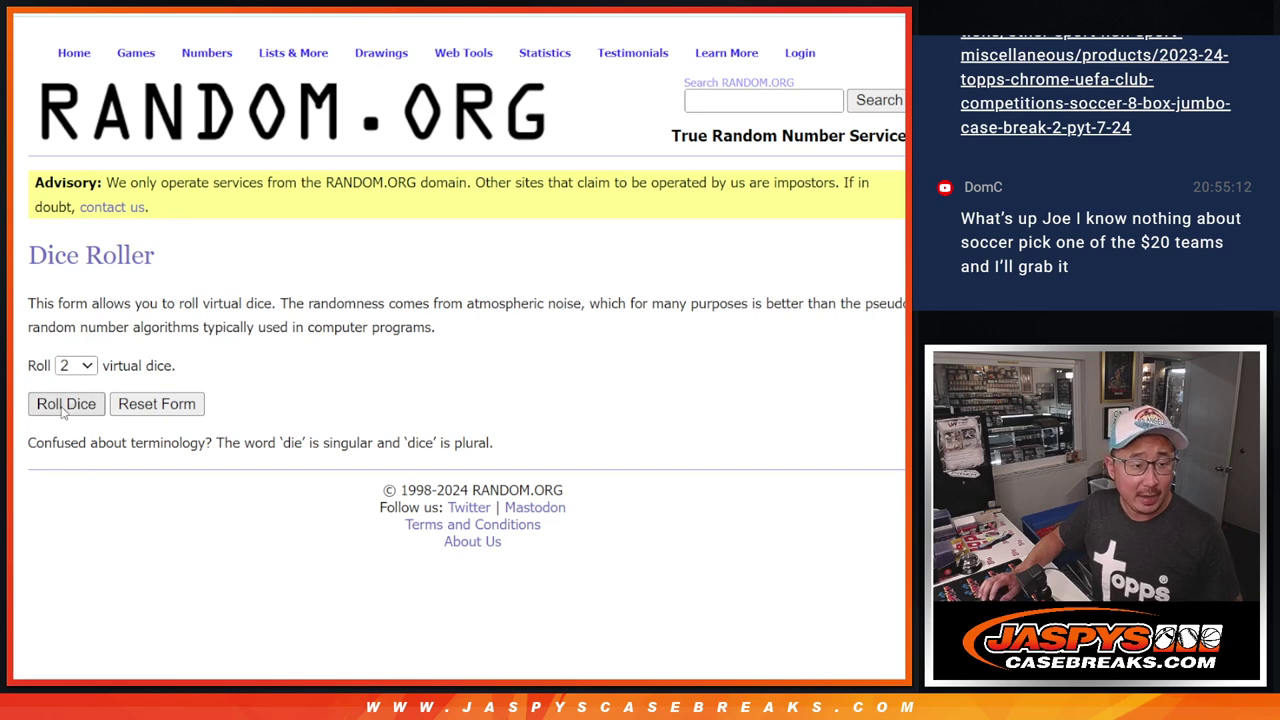
{"action": "left_click", "coordinate": [62, 405]}
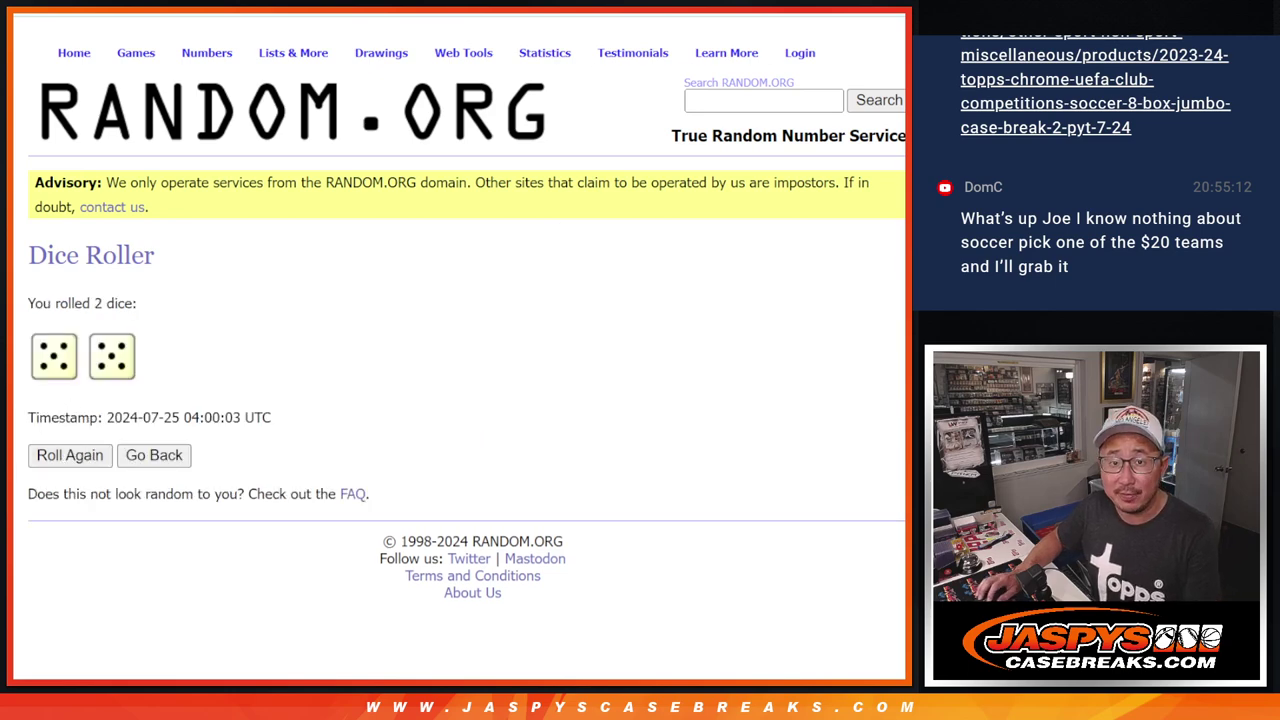
Step: Randomize the buyer name list ten times
{"action": "key", "text": "ctrl+Tab"}
{"action": "scroll", "coordinate": [110, 580], "scroll_direction": "down", "scroll_amount": 3}
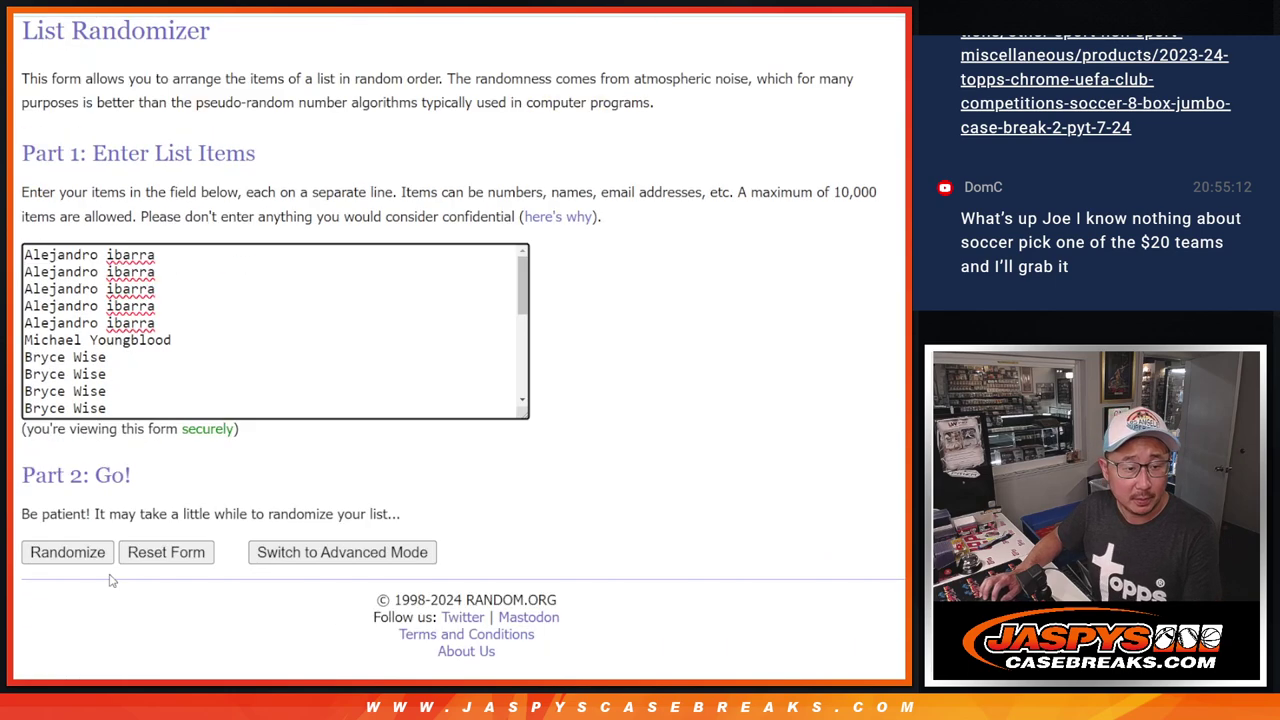
{"action": "left_click", "coordinate": [45, 558]}
{"action": "scroll", "coordinate": [44, 560], "scroll_direction": "down", "scroll_amount": 3}
{"action": "left_click", "coordinate": [44, 560]}
{"action": "scroll", "coordinate": [44, 560], "scroll_direction": "down", "scroll_amount": 3}
{"action": "left_click", "coordinate": [44, 560]}
{"action": "scroll", "coordinate": [42, 560], "scroll_direction": "down", "scroll_amount": 3}
{"action": "left_click", "coordinate": [44, 556]}
{"action": "scroll", "coordinate": [42, 560], "scroll_direction": "down", "scroll_amount": 3}
{"action": "left_click", "coordinate": [44, 556]}
{"action": "scroll", "coordinate": [42, 560], "scroll_direction": "down", "scroll_amount": 3}
{"action": "left_click", "coordinate": [42, 556]}
{"action": "scroll", "coordinate": [42, 558], "scroll_direction": "down", "scroll_amount": 3}
{"action": "left_click", "coordinate": [42, 556]}
{"action": "scroll", "coordinate": [42, 558], "scroll_direction": "down", "scroll_amount": 3}
{"action": "left_click", "coordinate": [42, 556]}
{"action": "scroll", "coordinate": [42, 558], "scroll_direction": "down", "scroll_amount": 3}
{"action": "left_click", "coordinate": [42, 556]}
{"action": "scroll", "coordinate": [42, 558], "scroll_direction": "down", "scroll_amount": 5}
{"action": "left_click", "coordinate": [46, 552]}
{"action": "scroll", "coordinate": [210, 482], "scroll_direction": "down", "scroll_amount": 5}
Step: Select the top eight names of the randomized list
{"action": "scroll", "coordinate": [216, 490], "scroll_direction": "up", "scroll_amount": 1}
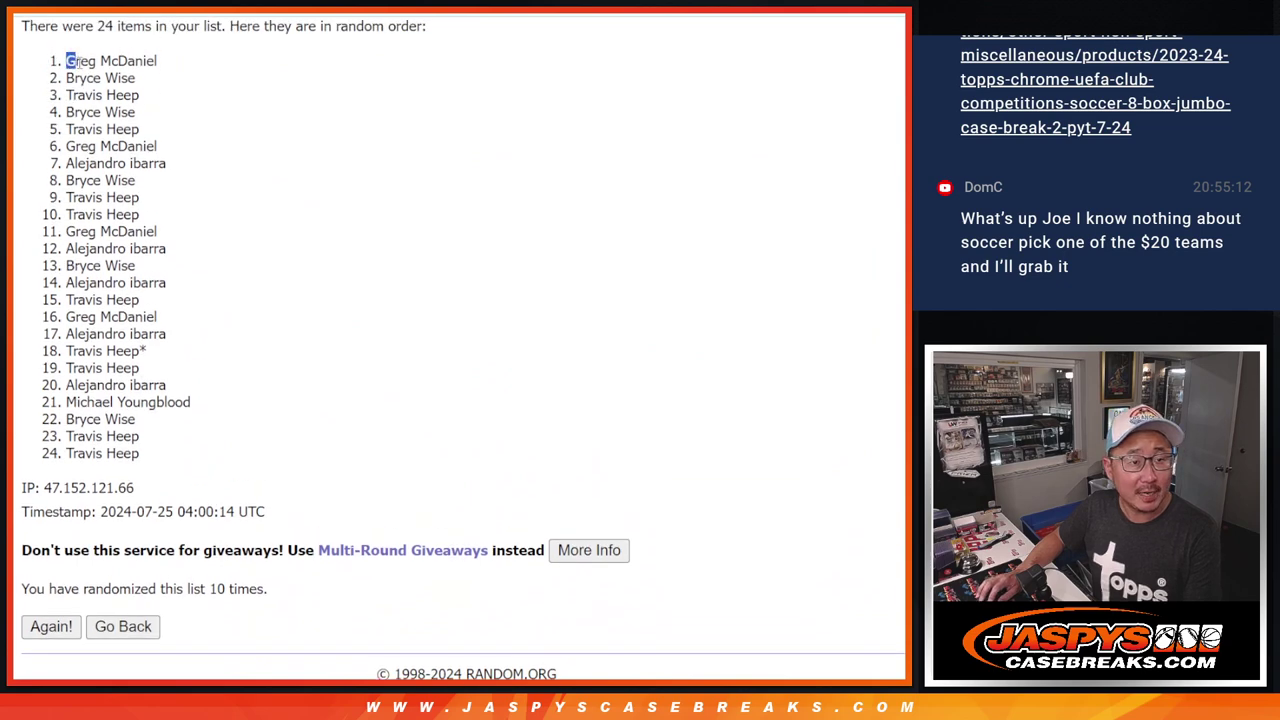
{"action": "mouse_move", "coordinate": [80, 61]}
{"action": "left_mouse_down"}
{"action": "mouse_move", "coordinate": [150, 79]}
{"action": "mouse_move", "coordinate": [180, 222]}
{"action": "left_mouse_up"}
{"action": "left_click", "coordinate": [100, 104]}
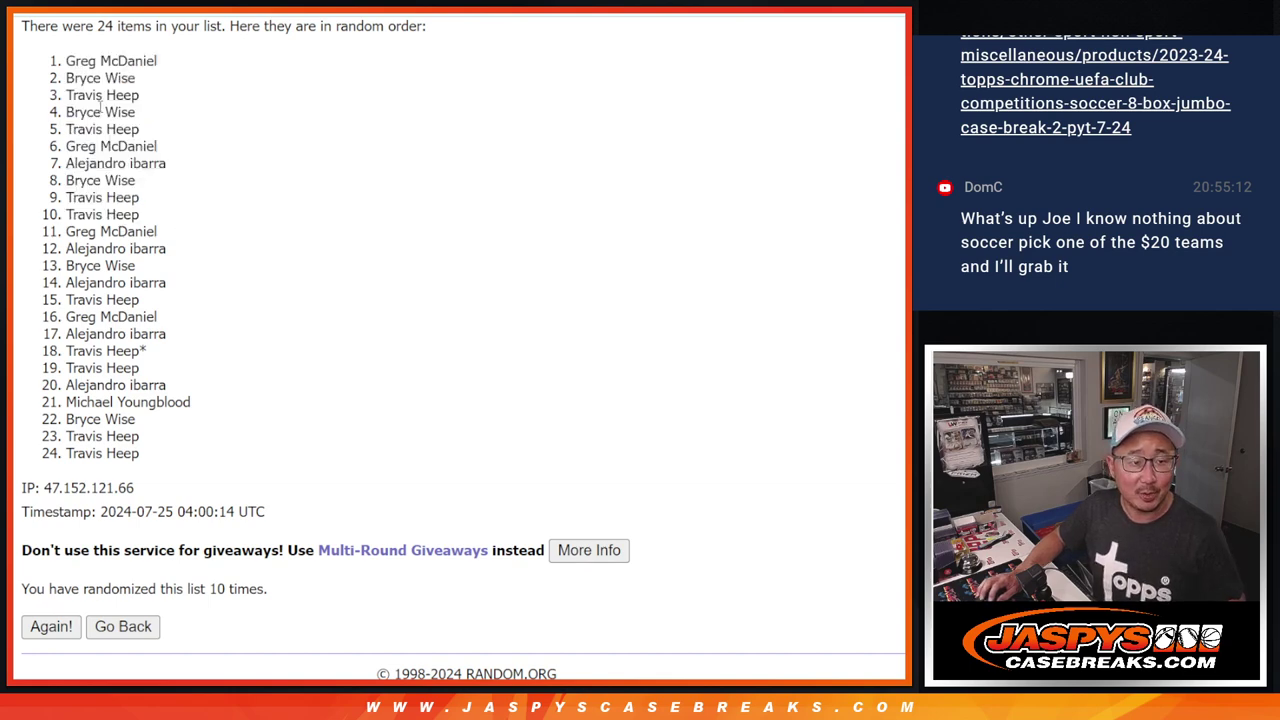
{"action": "mouse_move", "coordinate": [68, 62]}
{"action": "left_mouse_down"}
{"action": "mouse_move", "coordinate": [158, 148]}
{"action": "mouse_move", "coordinate": [157, 186]}
{"action": "left_mouse_up"}
{"action": "key", "text": "ctrl+c"}
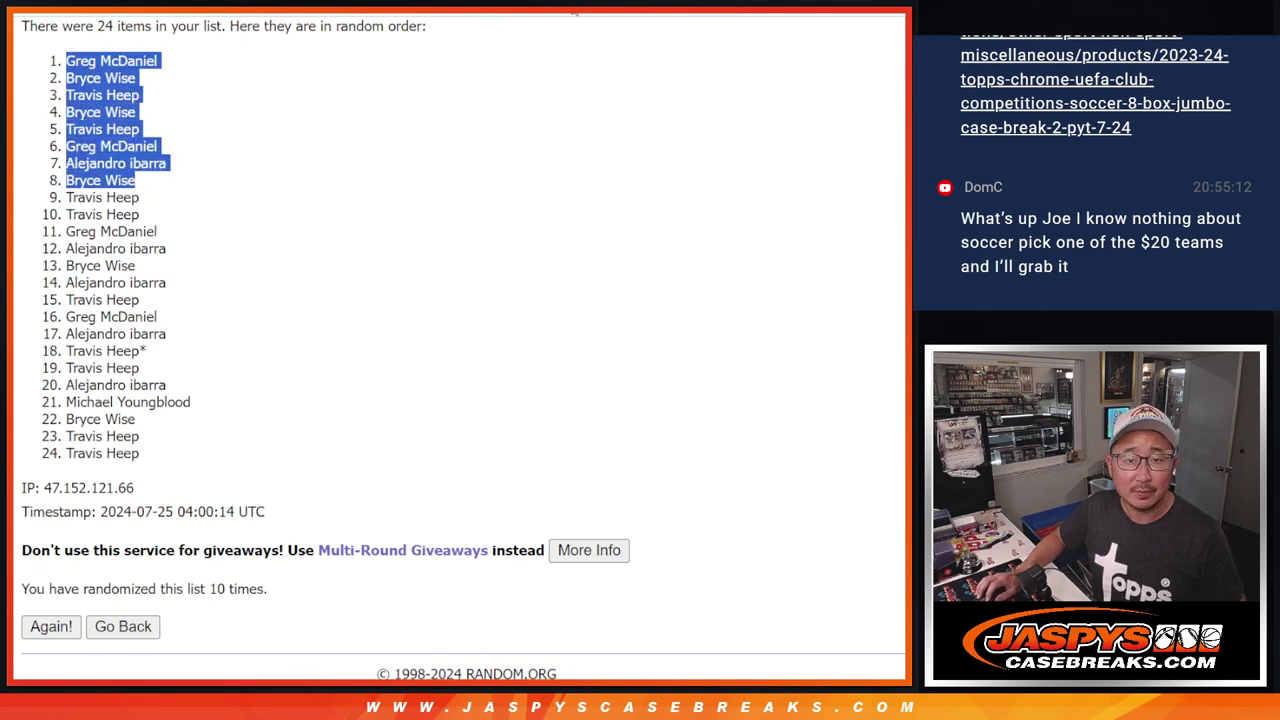
Step: Paste the top eight names into A25:A32 and set them to font size 14
{"action": "key", "text": "alt+Tab"}
{"action": "key", "text": "ctrl+v"}
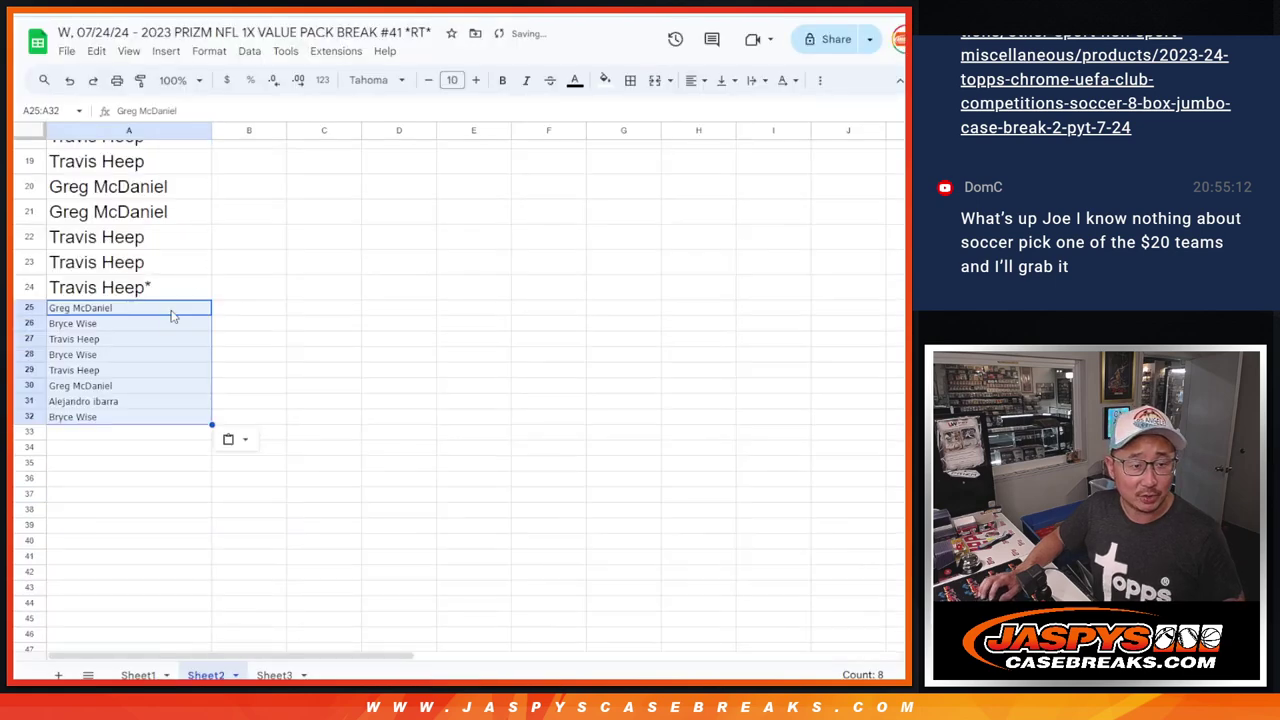
{"action": "left_click", "coordinate": [452, 80]}
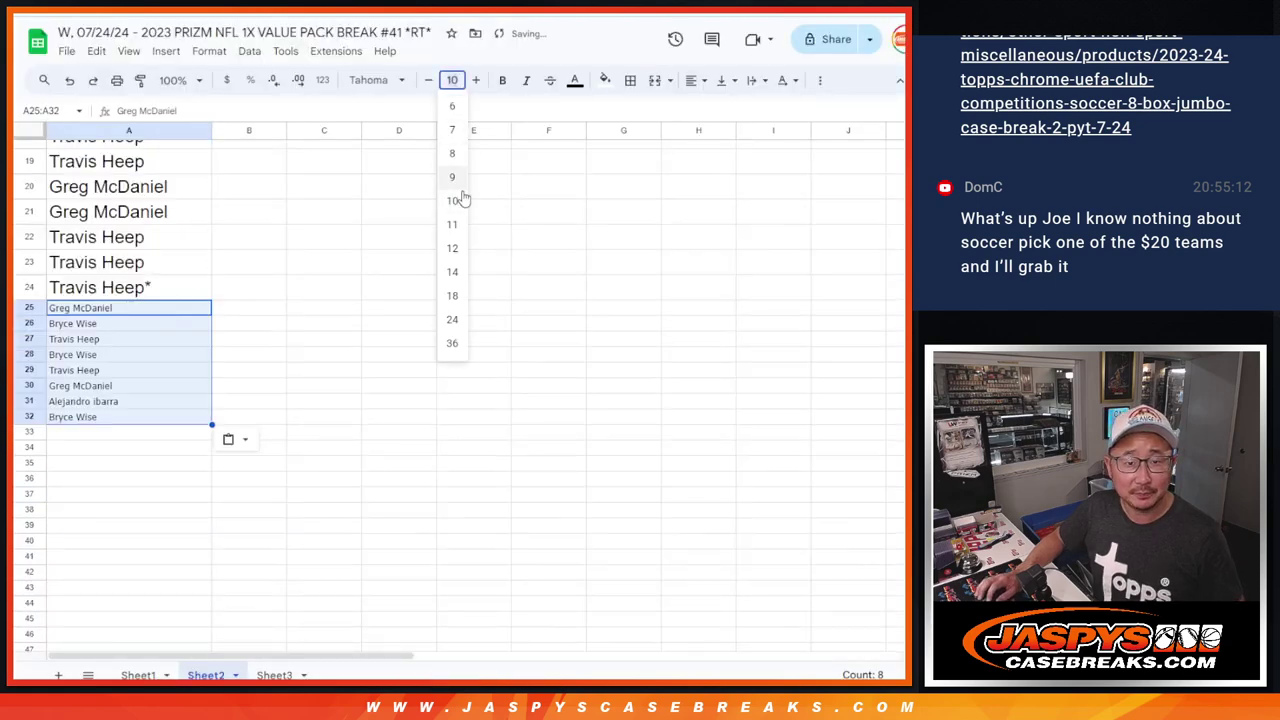
{"action": "left_click", "coordinate": [453, 273]}
Step: Append '^' to each of the eight new names and select all 32 names in column A
{"action": "left_click", "coordinate": [158, 316]}
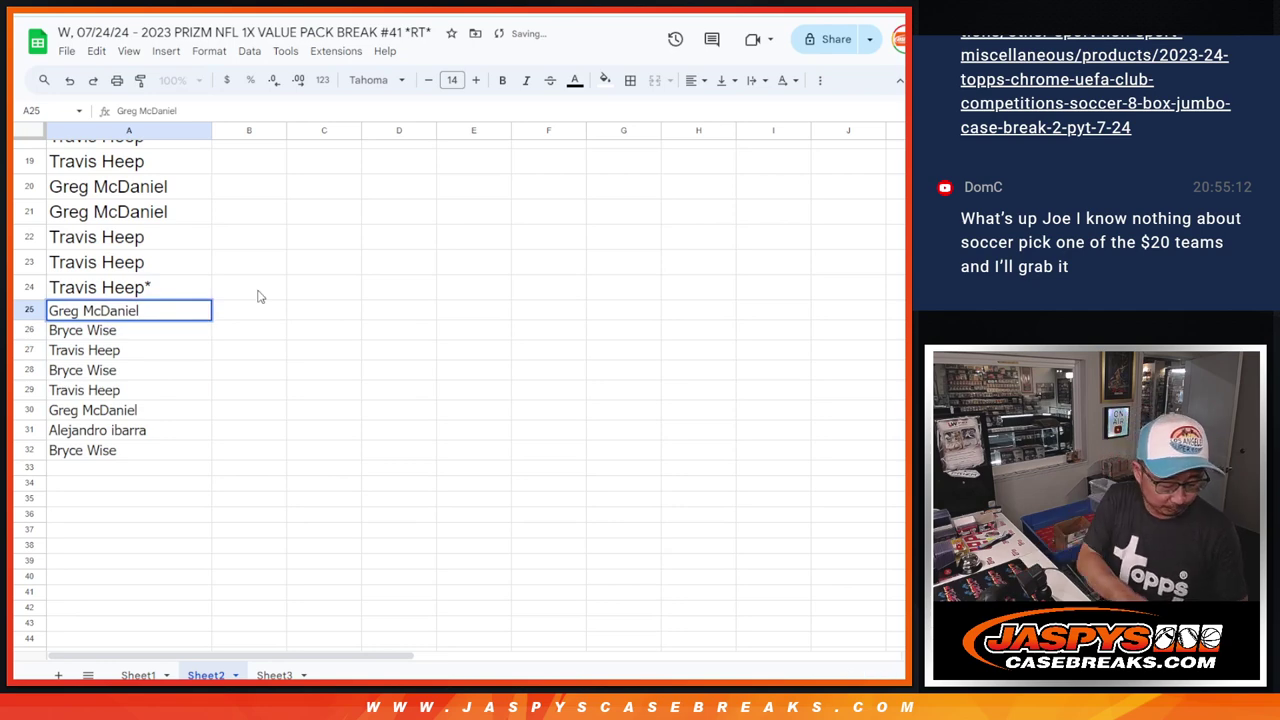
{"action": "type", "text": "^"}
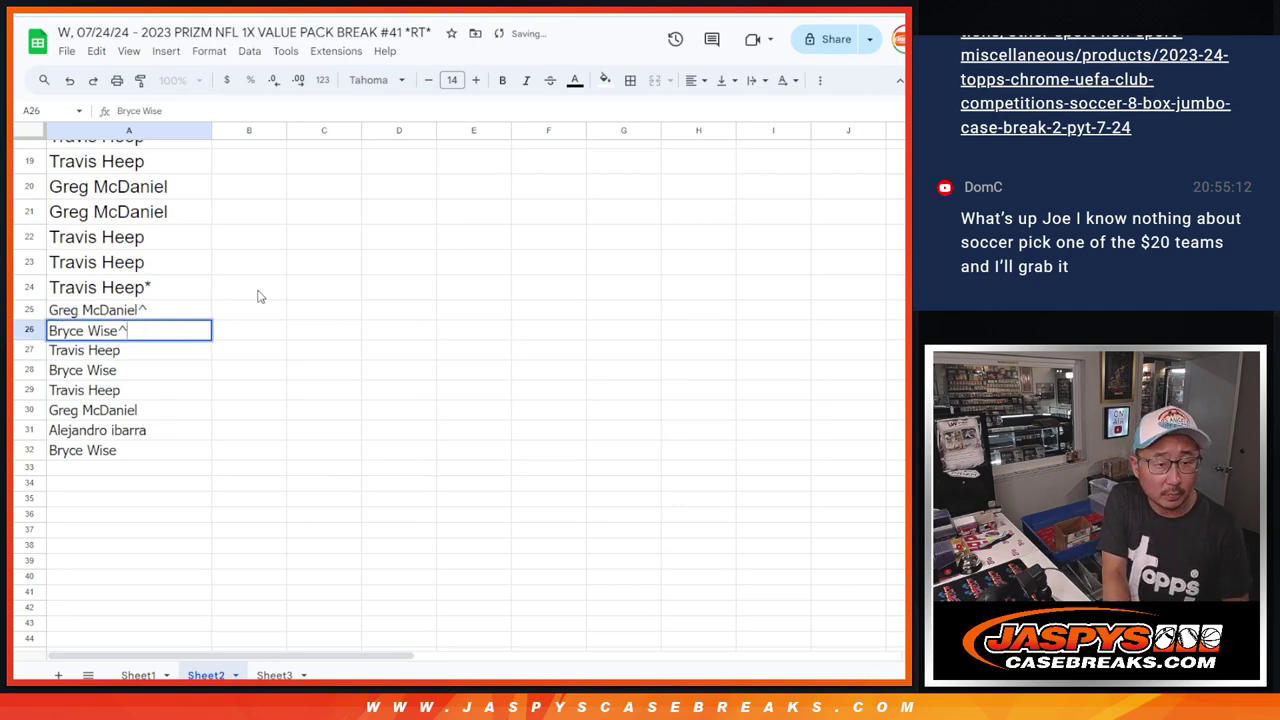
{"action": "type", "text": "  ^  ^  ^  ^  ^  ^"}
{"action": "key", "text": "Up"}
{"action": "key", "text": "ctrl+shift+Up"}
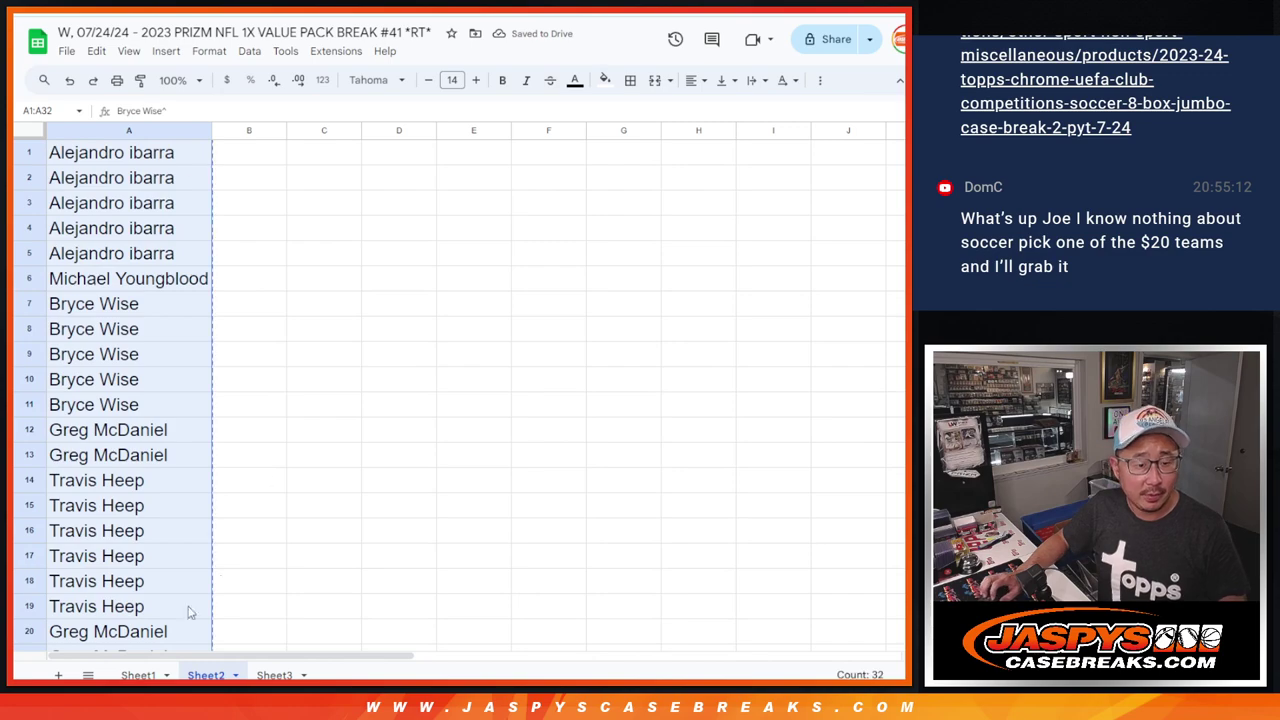
Step: Replace the List Randomizer's team list with the 32 buyer names
{"action": "left_click", "coordinate": [274, 675]}
{"action": "key", "text": "ctrl+Tab"}
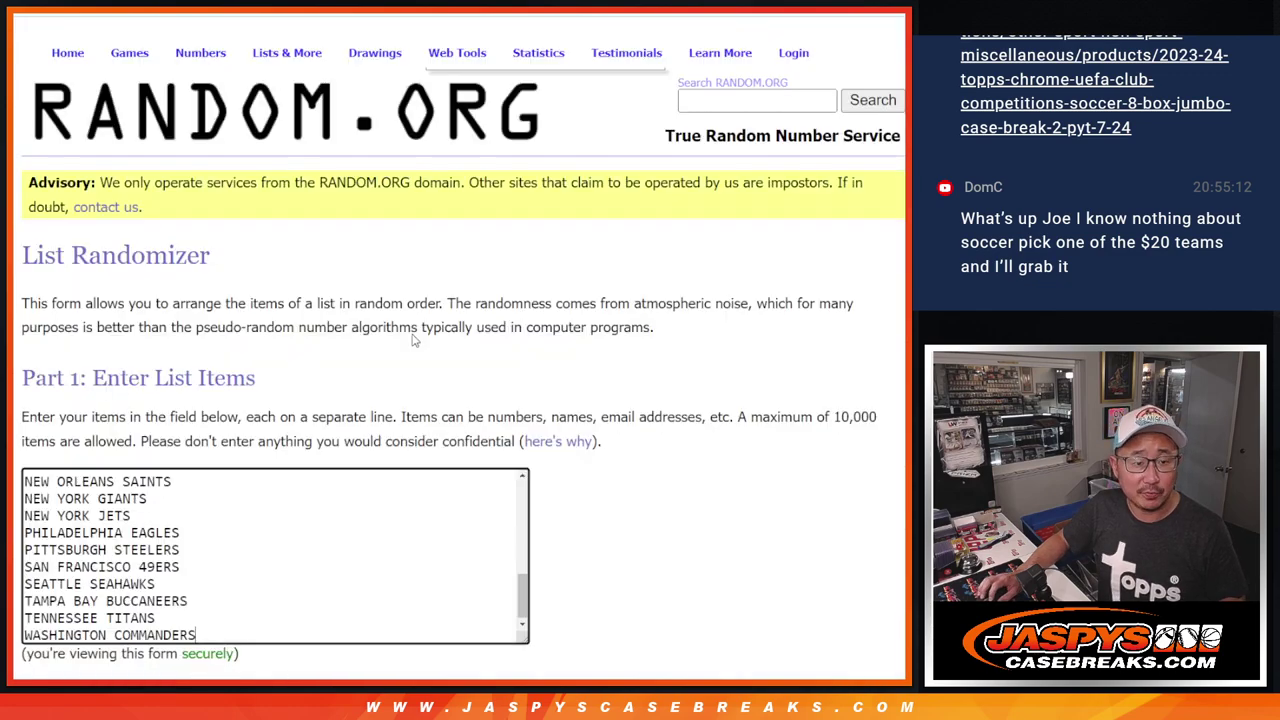
{"action": "scroll", "coordinate": [383, 474], "scroll_direction": "up", "scroll_amount": 10}
{"action": "key", "text": "ctrl+a"}
{"action": "key", "text": "BackSpace"}
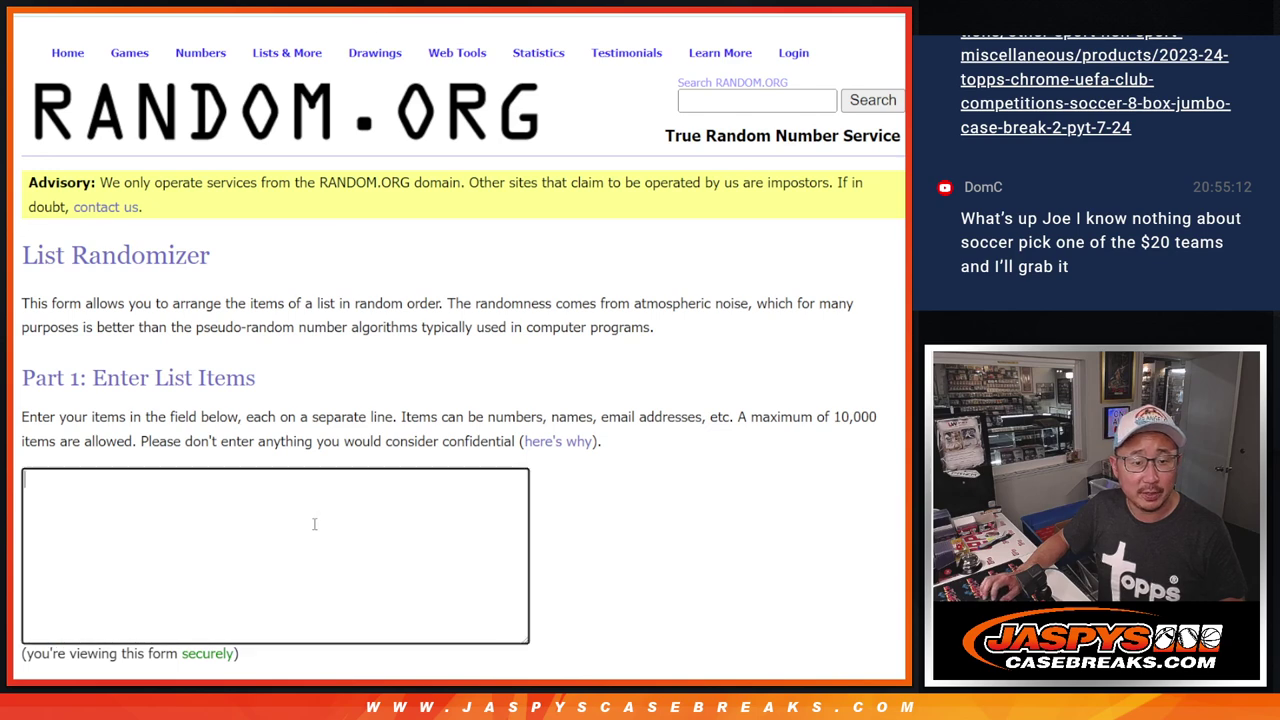
{"action": "key", "text": "ctrl+v"}
Step: Roll two dice, then randomize the buyer names six times
{"action": "key", "text": "ctrl+Tab"}
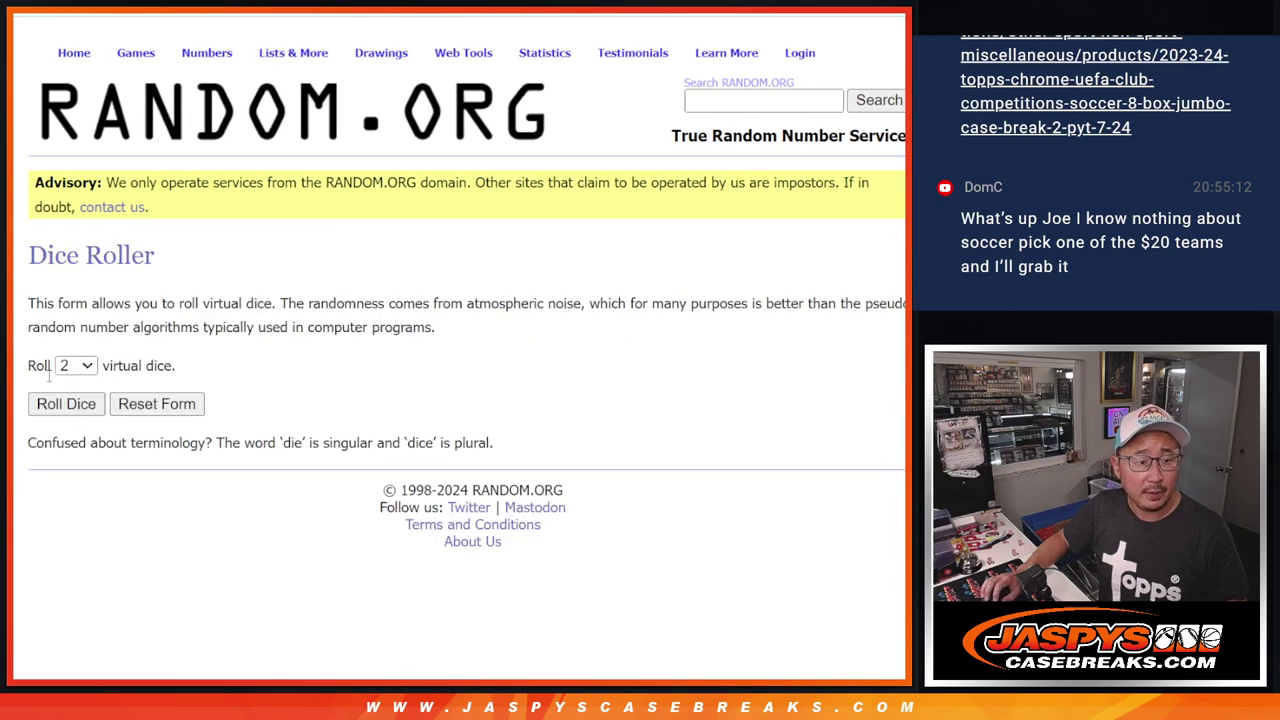
{"action": "left_click", "coordinate": [44, 405]}
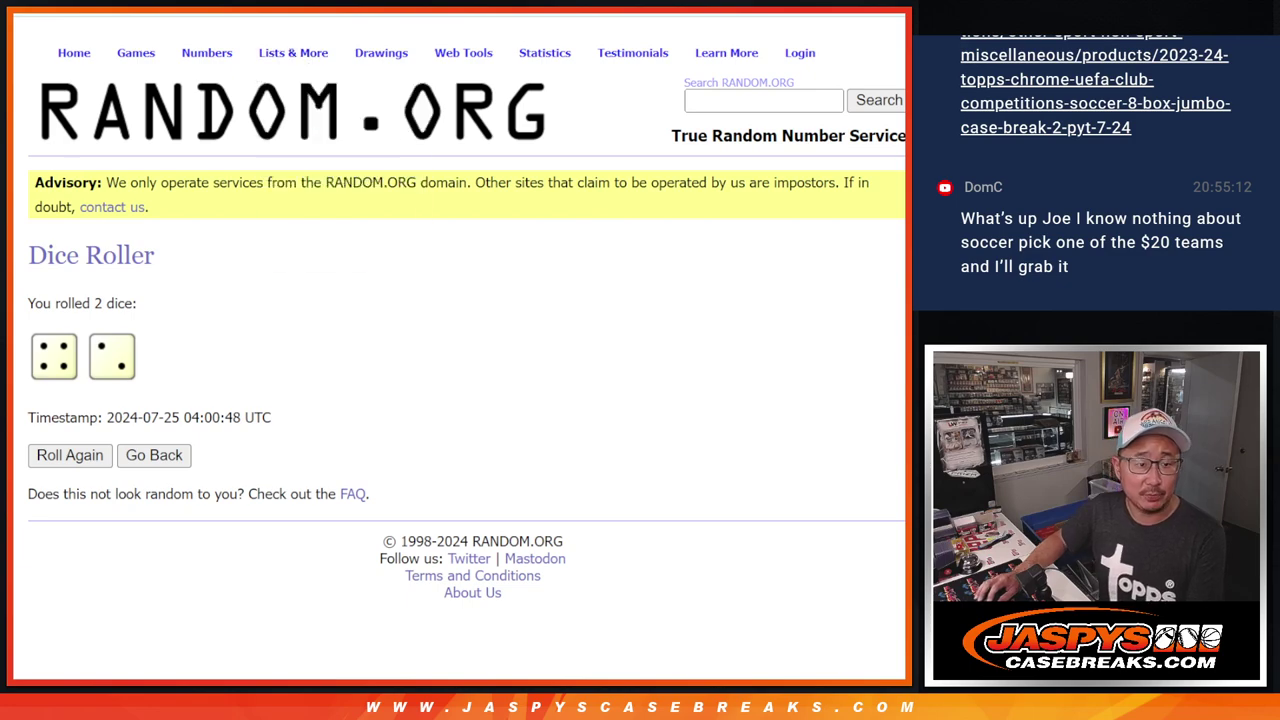
{"action": "scroll", "coordinate": [463, 350], "scroll_direction": "down", "scroll_amount": 5}
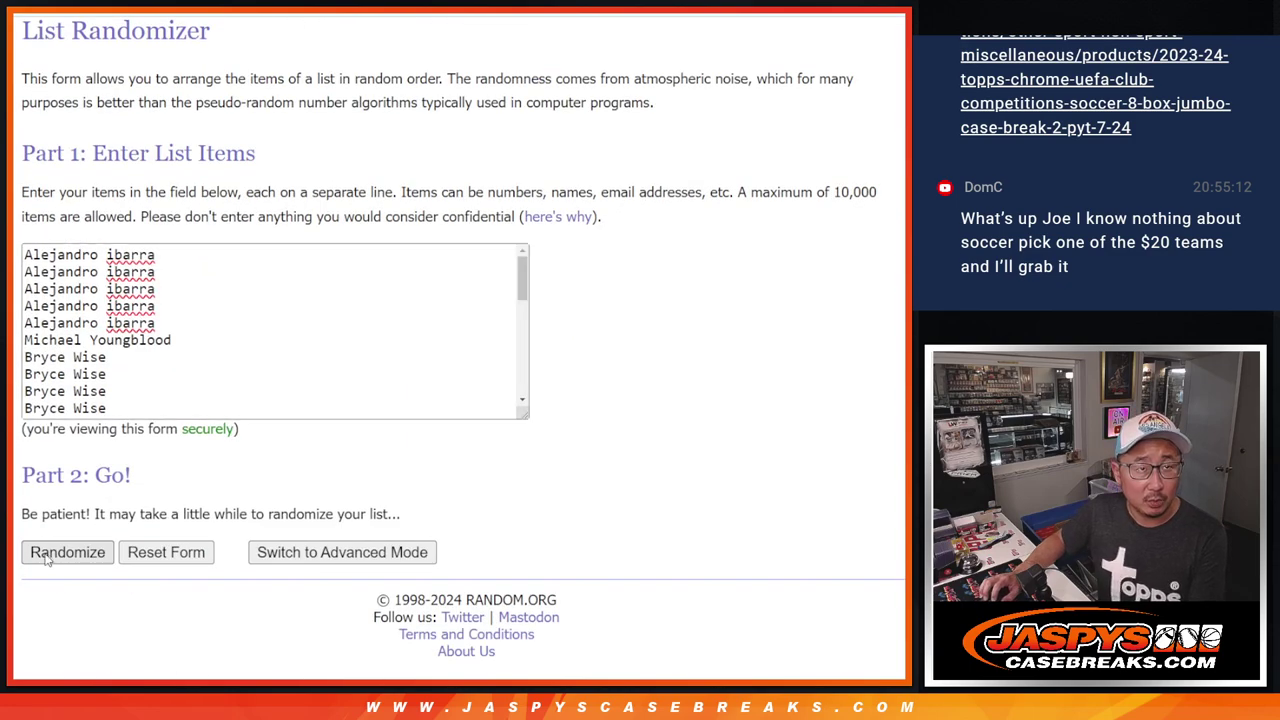
{"action": "left_click", "coordinate": [50, 556]}
{"action": "left_click", "coordinate": [46, 557]}
{"action": "left_click", "coordinate": [46, 557]}
{"action": "left_click", "coordinate": [48, 556]}
{"action": "left_click", "coordinate": [52, 552]}
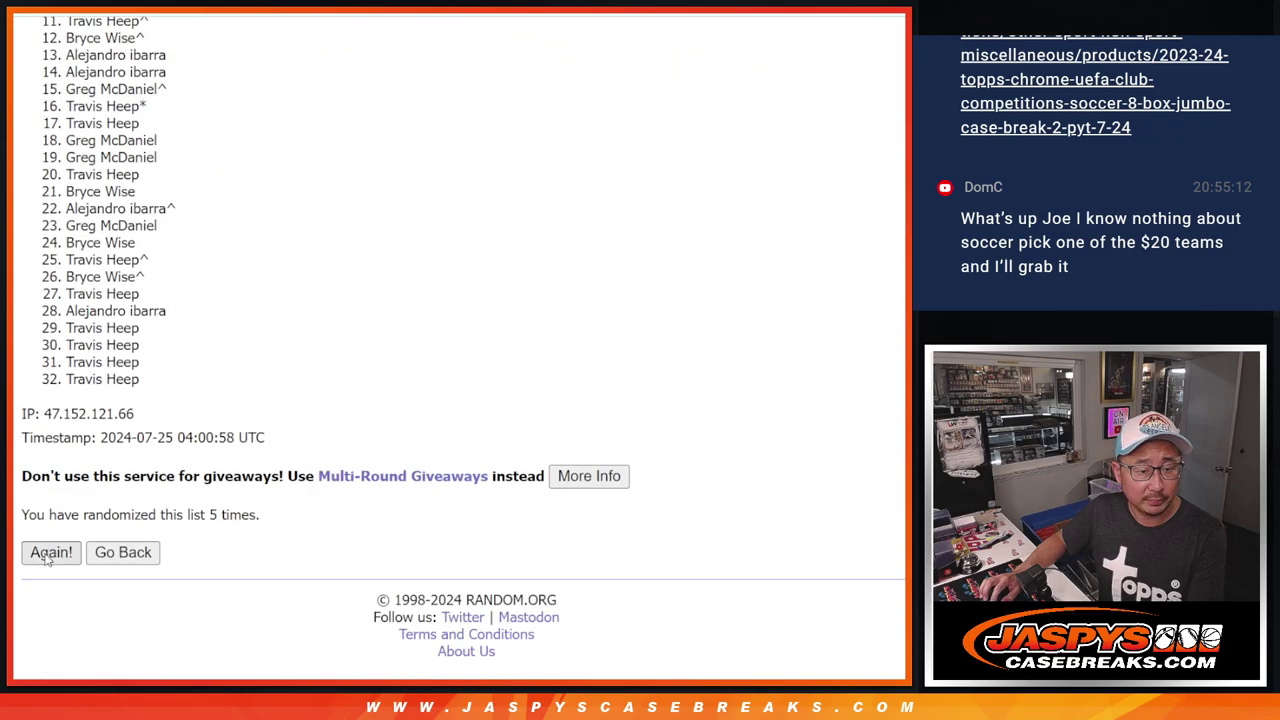
{"action": "left_click", "coordinate": [54, 550]}
Step: Paste the six-times-shuffled names into column A of Sheet1
{"action": "scroll", "coordinate": [350, 402], "scroll_direction": "up", "scroll_amount": 3}
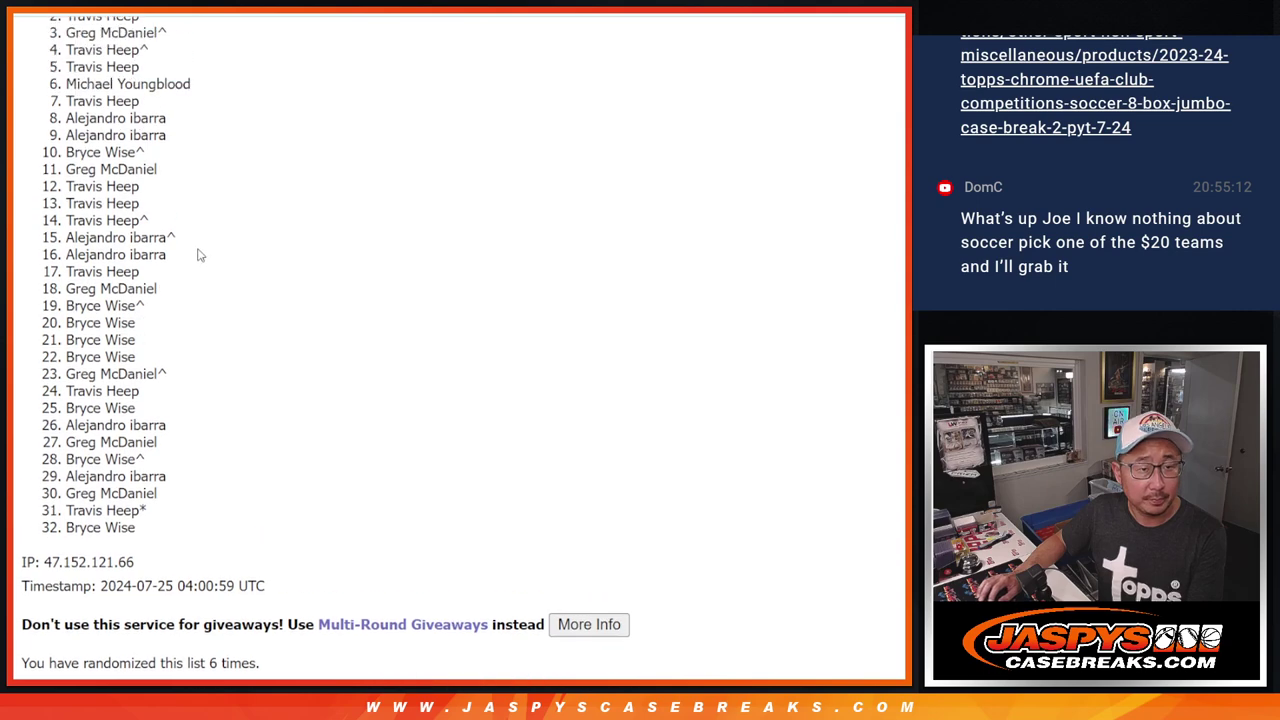
{"action": "scroll", "coordinate": [198, 255], "scroll_direction": "up", "scroll_amount": 2}
{"action": "mouse_move", "coordinate": [64, 76]}
{"action": "left_mouse_down"}
{"action": "mouse_move", "coordinate": [104, 192]}
{"action": "mouse_move", "coordinate": [166, 605]}
{"action": "left_mouse_up"}
{"action": "key", "text": "ctrl+c"}
{"action": "scroll", "coordinate": [155, 594], "scroll_direction": "down", "scroll_amount": 3}
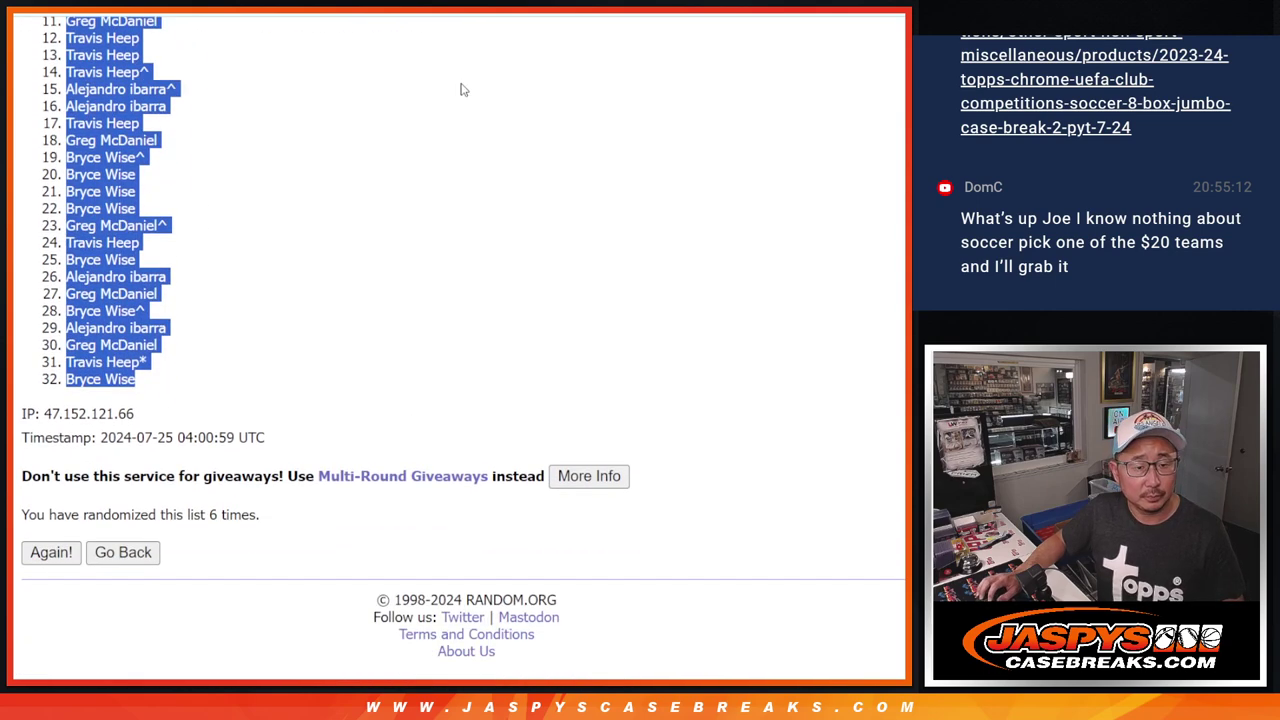
{"action": "key", "text": "ctrl+Tab"}
{"action": "key", "text": "ctrl+v"}
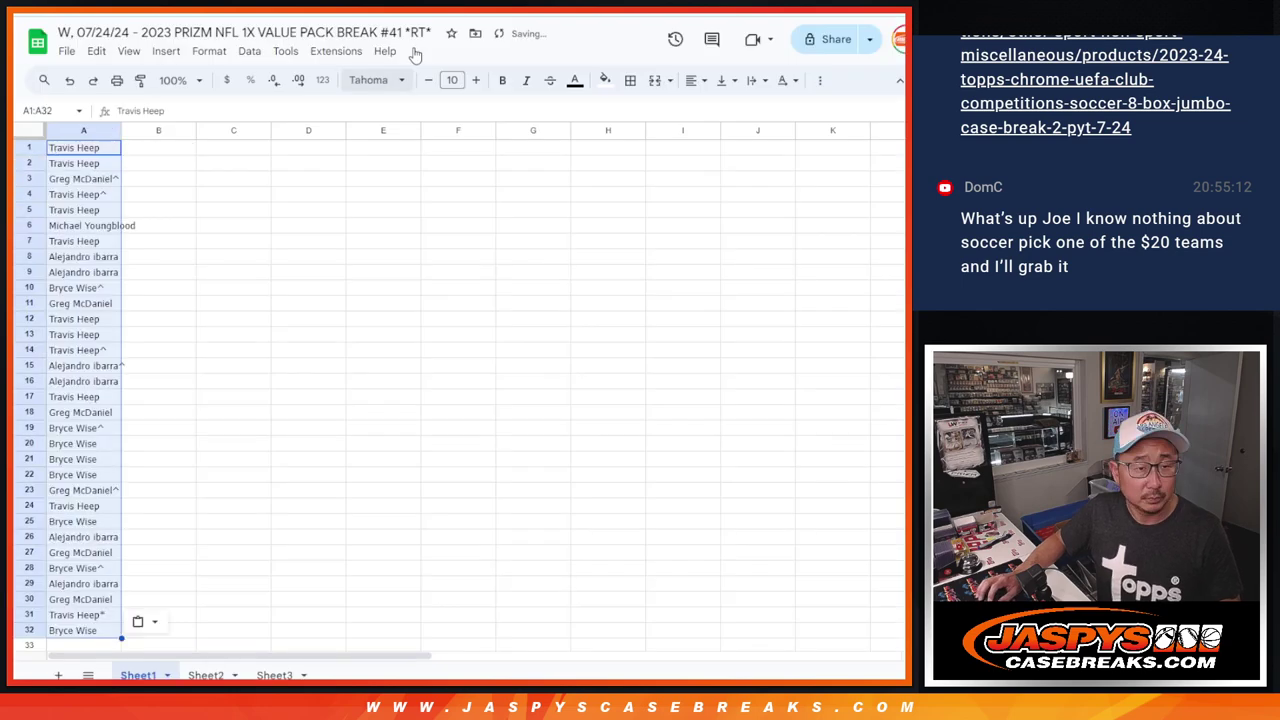
{"action": "key", "text": "ctrl+Tab"}
{"action": "key", "text": "ctrl+Tab"}
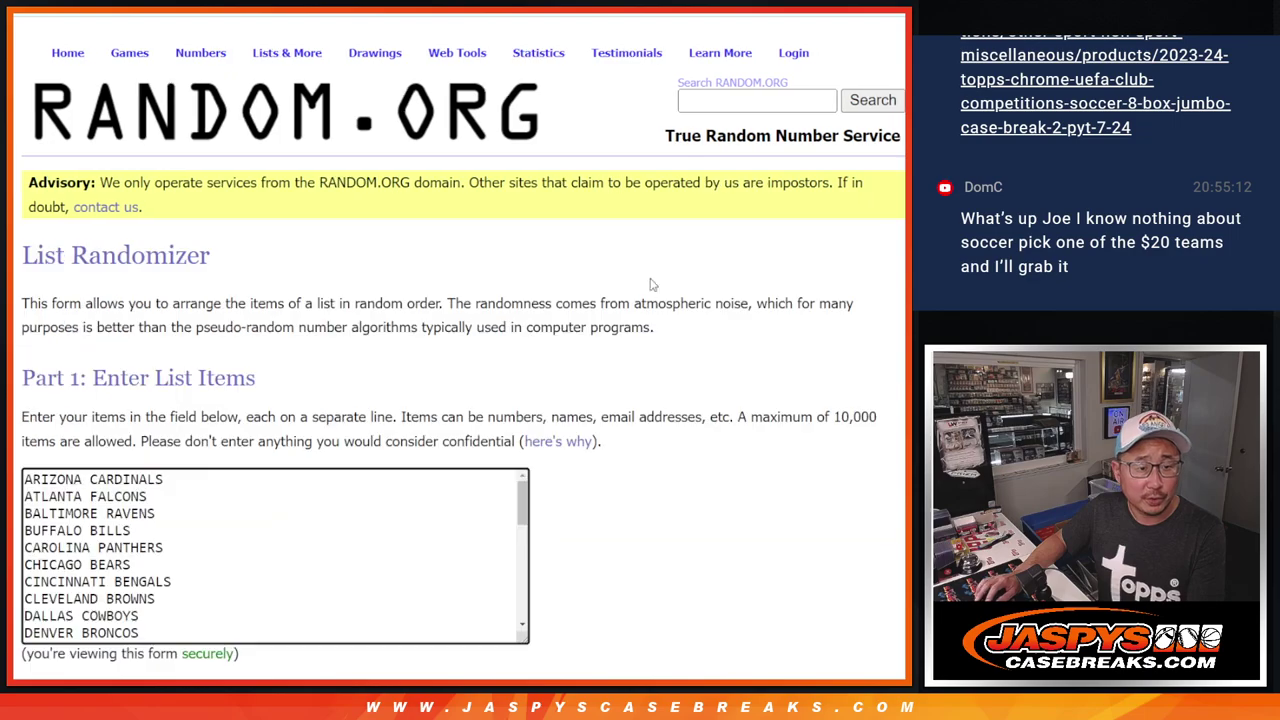
Step: Randomize the NFL team list six times, ending with Pittsburgh Steelers first
{"action": "scroll", "coordinate": [660, 290], "scroll_direction": "down", "scroll_amount": 3}
{"action": "left_click", "coordinate": [38, 558]}
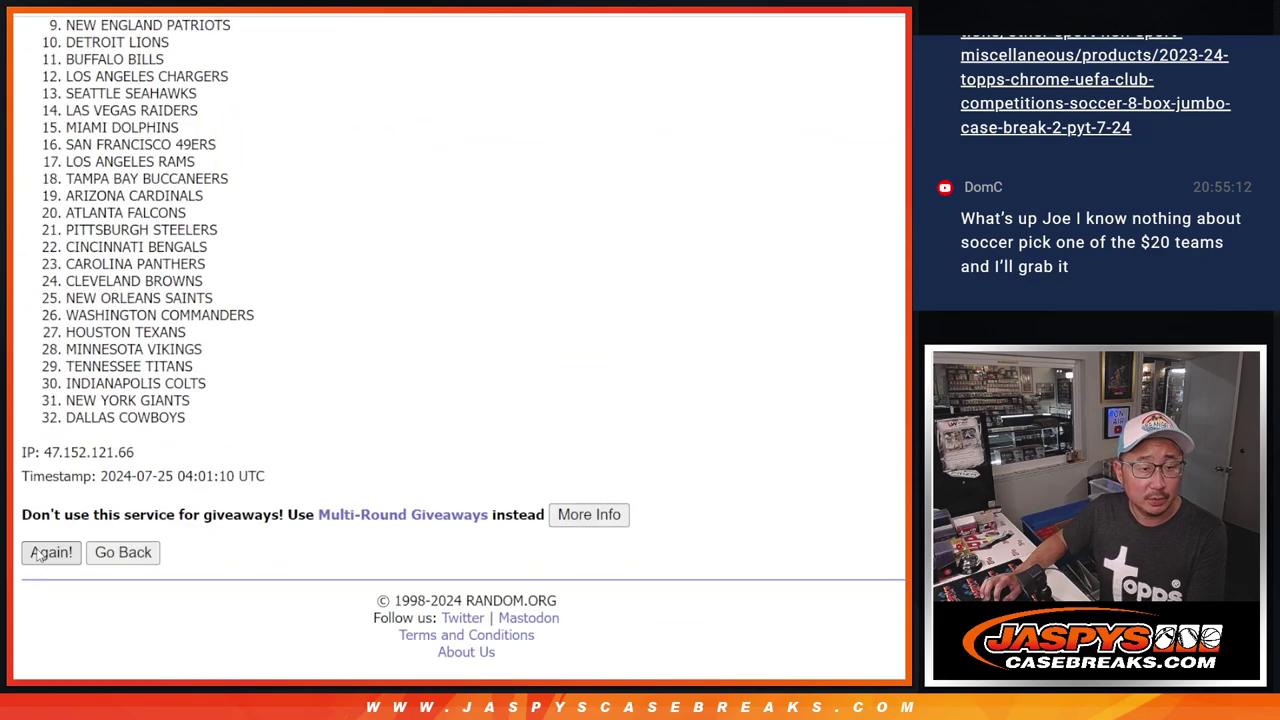
{"action": "left_click", "coordinate": [38, 558]}
{"action": "left_click", "coordinate": [38, 558]}
{"action": "left_click", "coordinate": [38, 558]}
{"action": "left_click", "coordinate": [38, 558]}
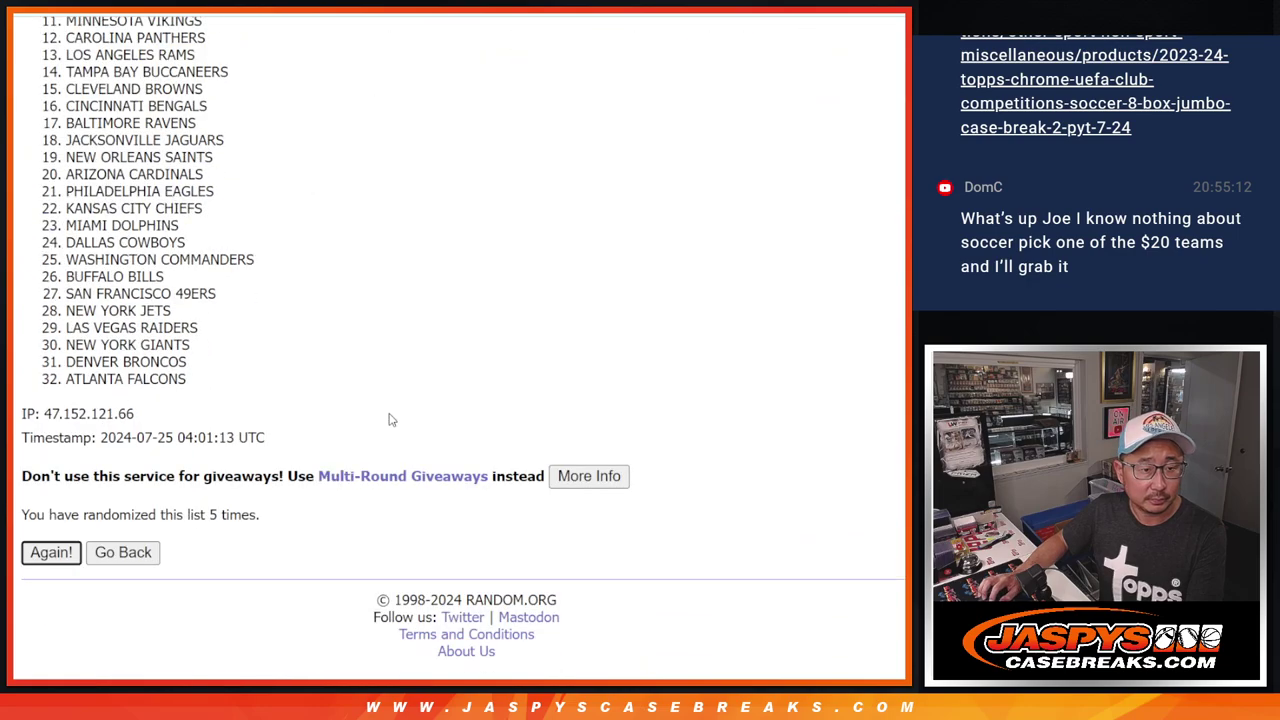
{"action": "key", "text": "Return"}
Step: Select all 32 shuffled team names
{"action": "scroll", "coordinate": [389, 420], "scroll_direction": "up", "scroll_amount": 3}
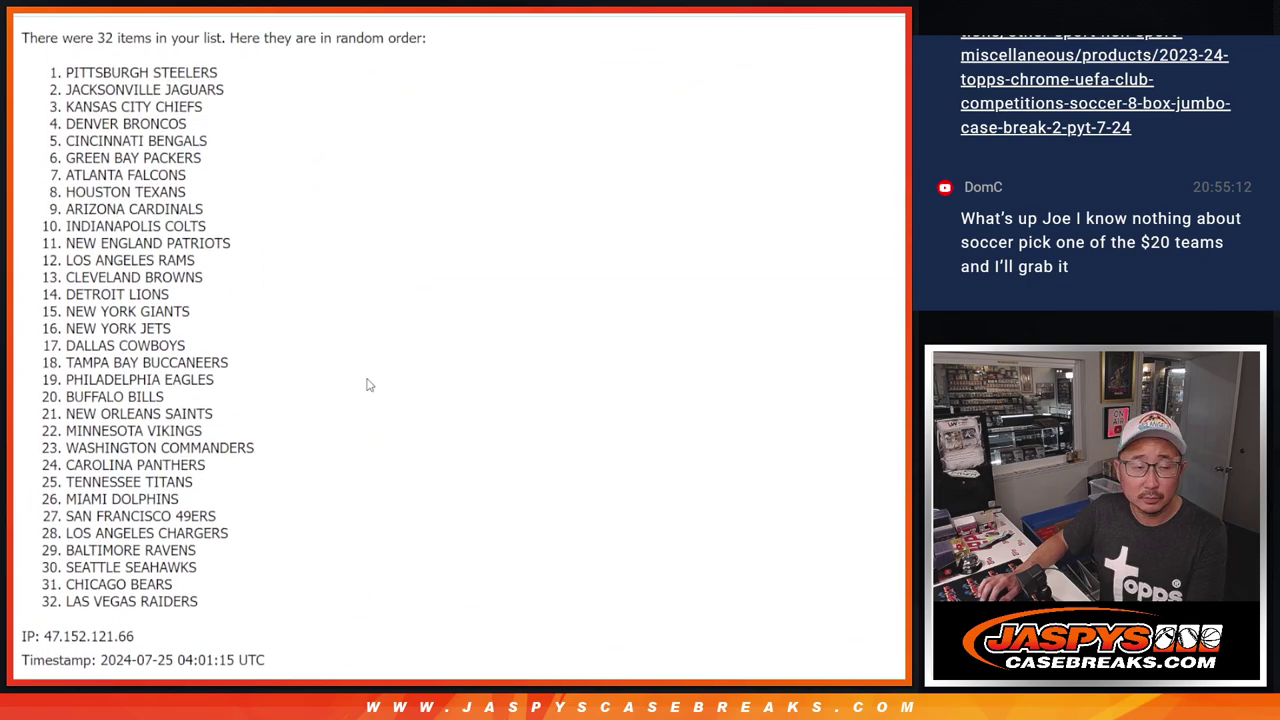
{"action": "left_click_drag", "start_coordinate": [58, 75], "coordinate": [238, 608]}
{"action": "key", "text": "ctrl+c"}
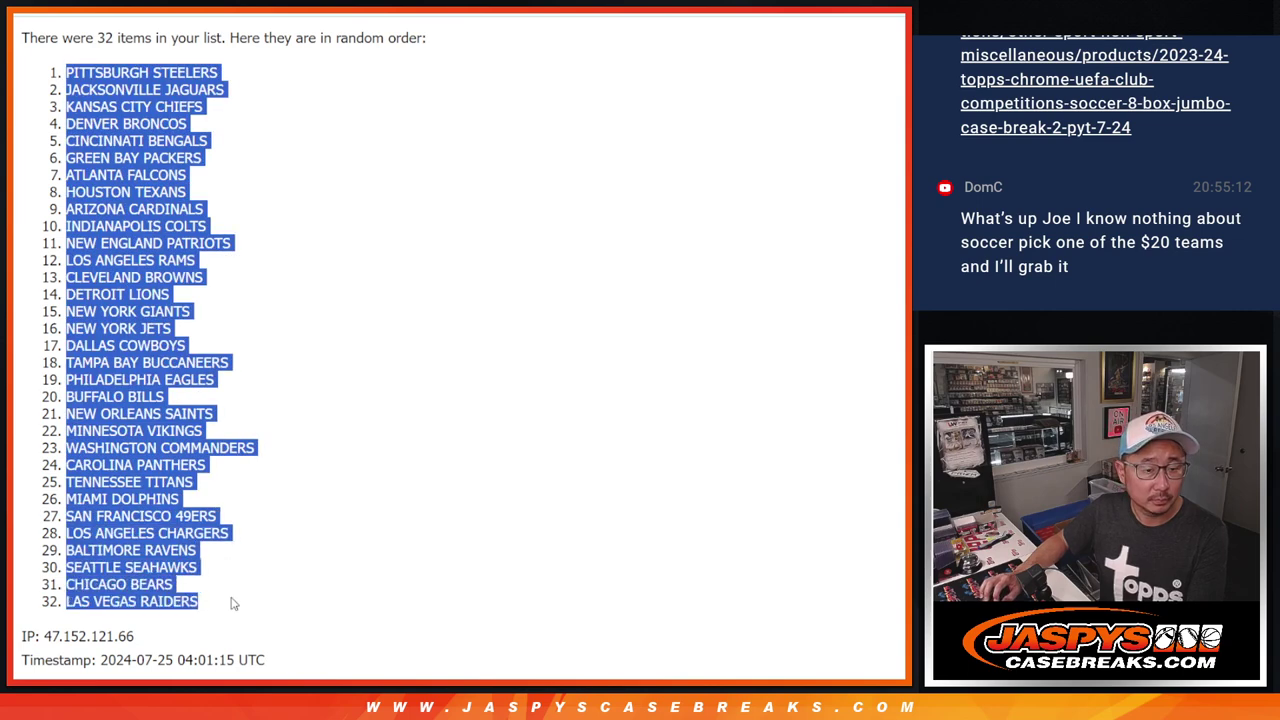
{"action": "scroll", "coordinate": [391, 514], "scroll_direction": "down", "scroll_amount": 3}
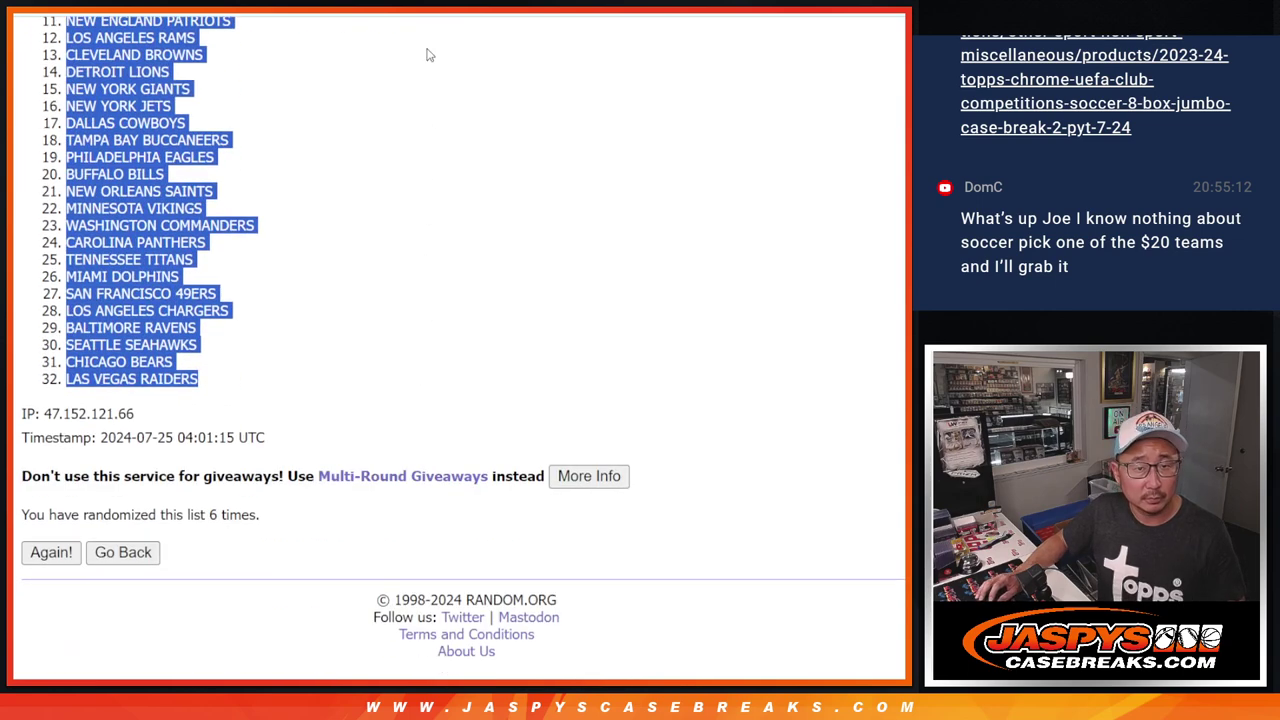
Step: Paste the shuffled NFL teams into column B starting at B1
{"action": "key", "text": "ctrl+Tab"}
{"action": "left_click", "coordinate": [186, 150]}
{"action": "key", "text": "ctrl+v"}
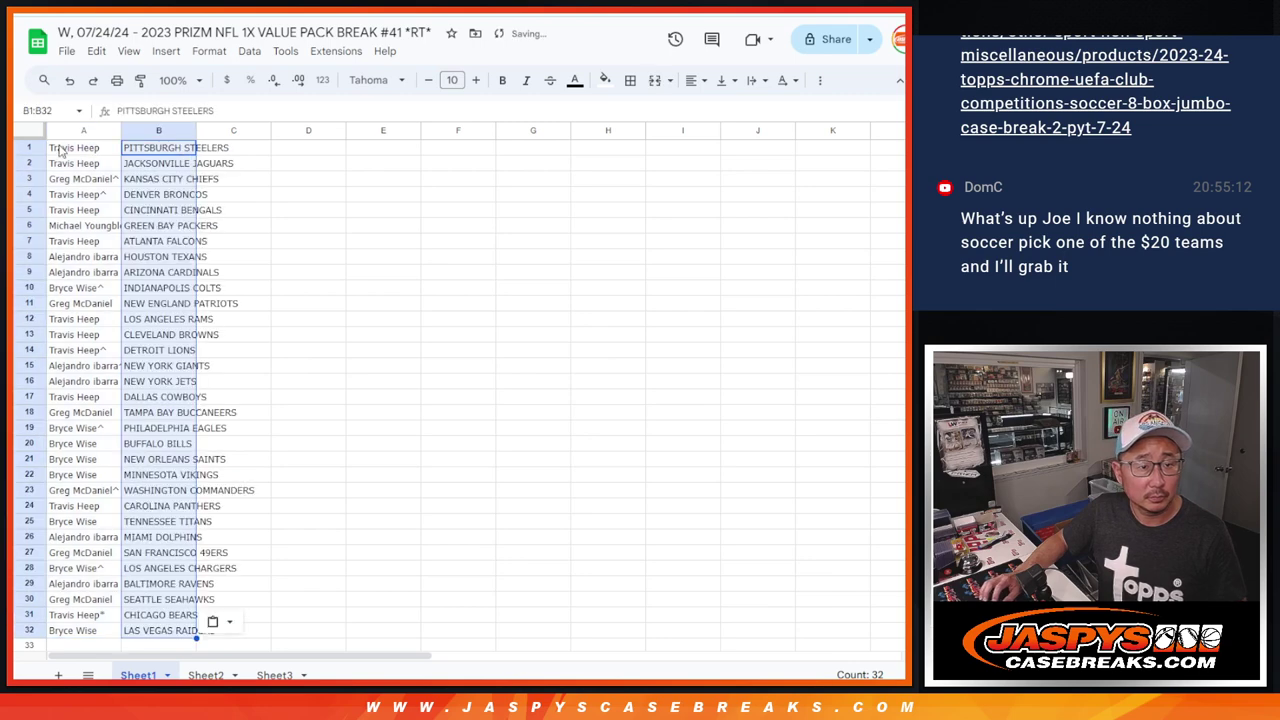
Step: Set the whole sheet to the Rubik font at size 12
{"action": "key", "text": "ctrl+a"}
{"action": "left_click", "coordinate": [398, 80]}
{"action": "left_click", "coordinate": [429, 209]}
{"action": "left_click", "coordinate": [452, 80]}
{"action": "key", "text": "Return"}
Step: Zoom to 150%, auto-fit columns A and B, and select pairs A1:B16 and A17:B32
{"action": "left_click", "coordinate": [185, 80]}
{"action": "left_click", "coordinate": [180, 222]}
{"action": "double_click", "coordinate": [176, 133]}
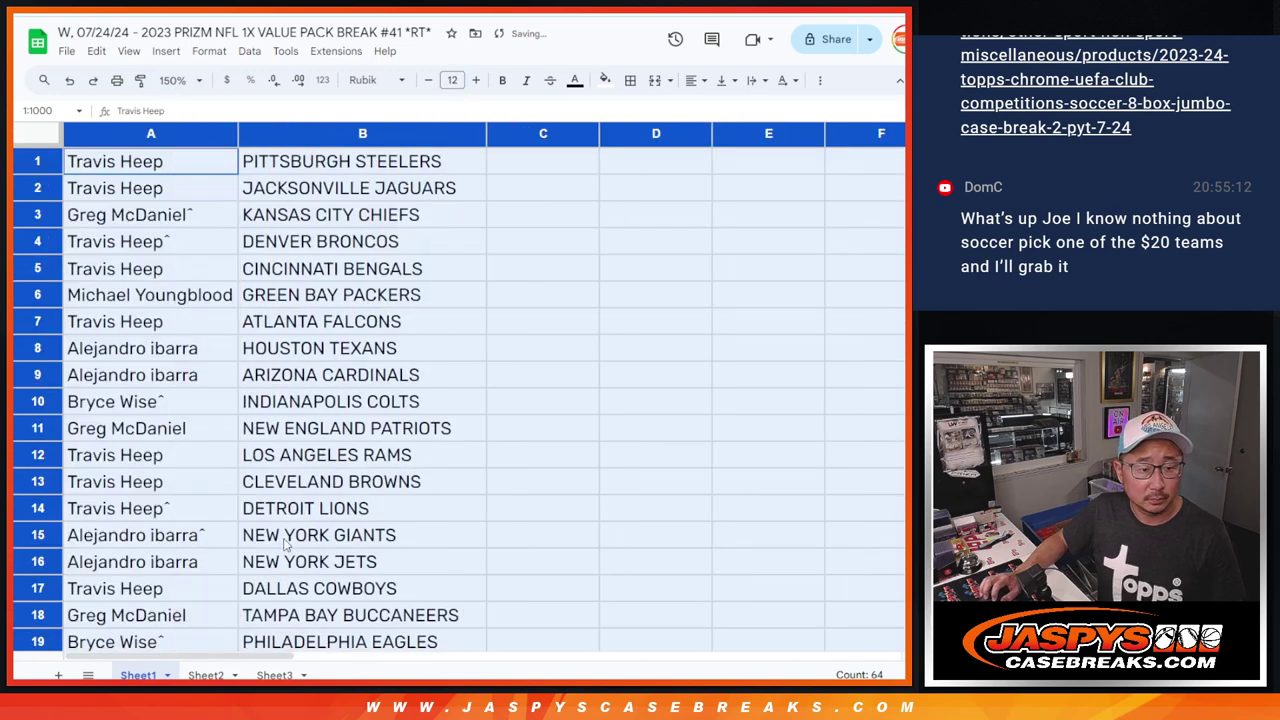
{"action": "left_click", "coordinate": [280, 567], "text": "shift"}
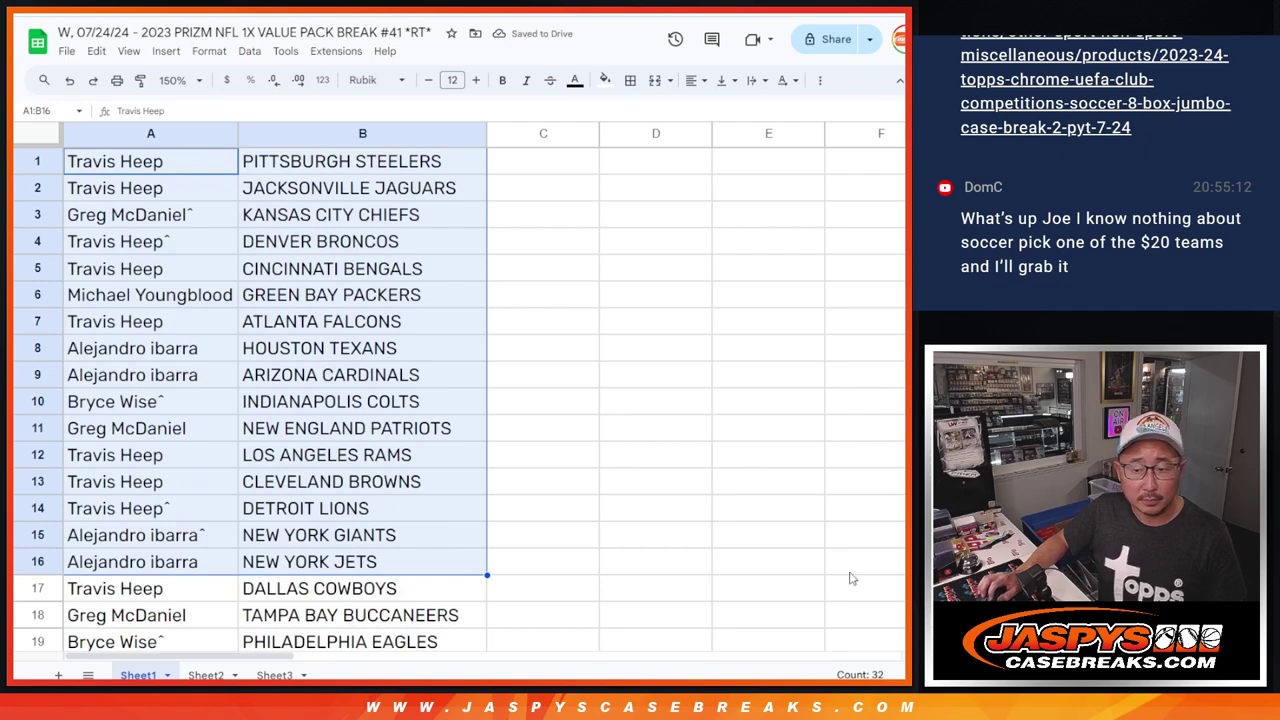
{"action": "scroll", "coordinate": [603, 415], "scroll_direction": "down", "scroll_amount": 5}
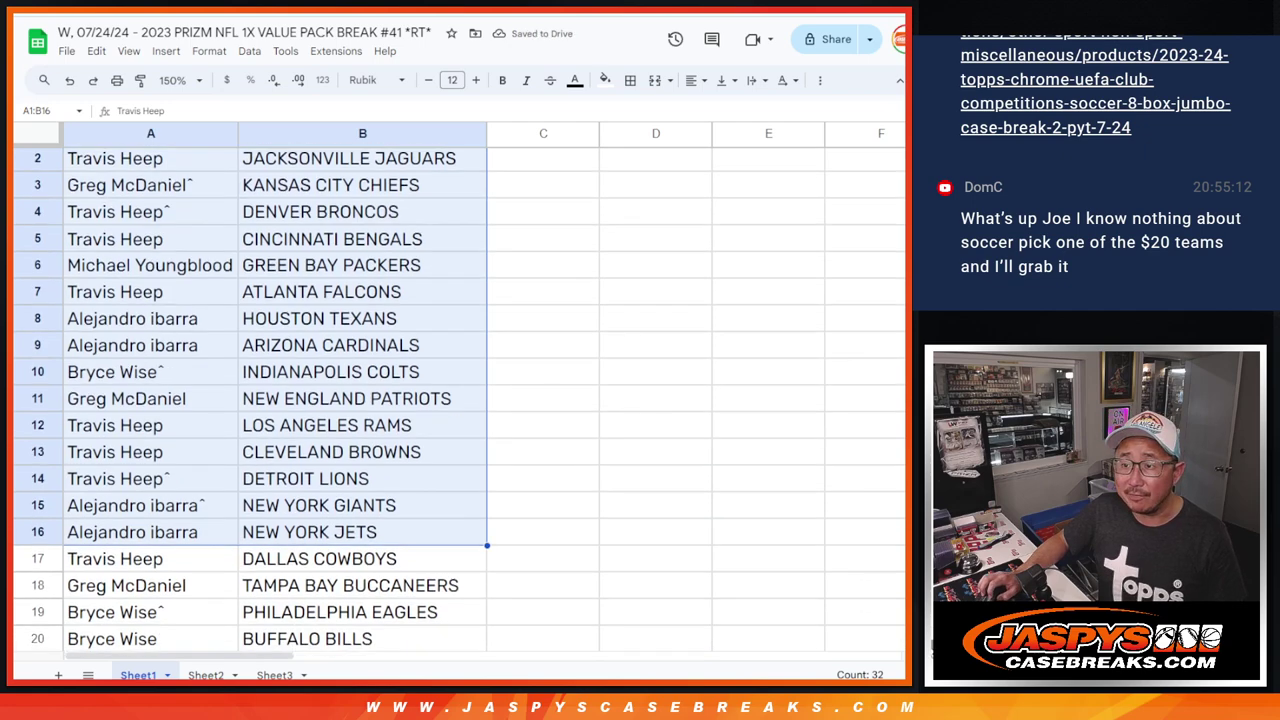
{"action": "left_click", "coordinate": [211, 204]}
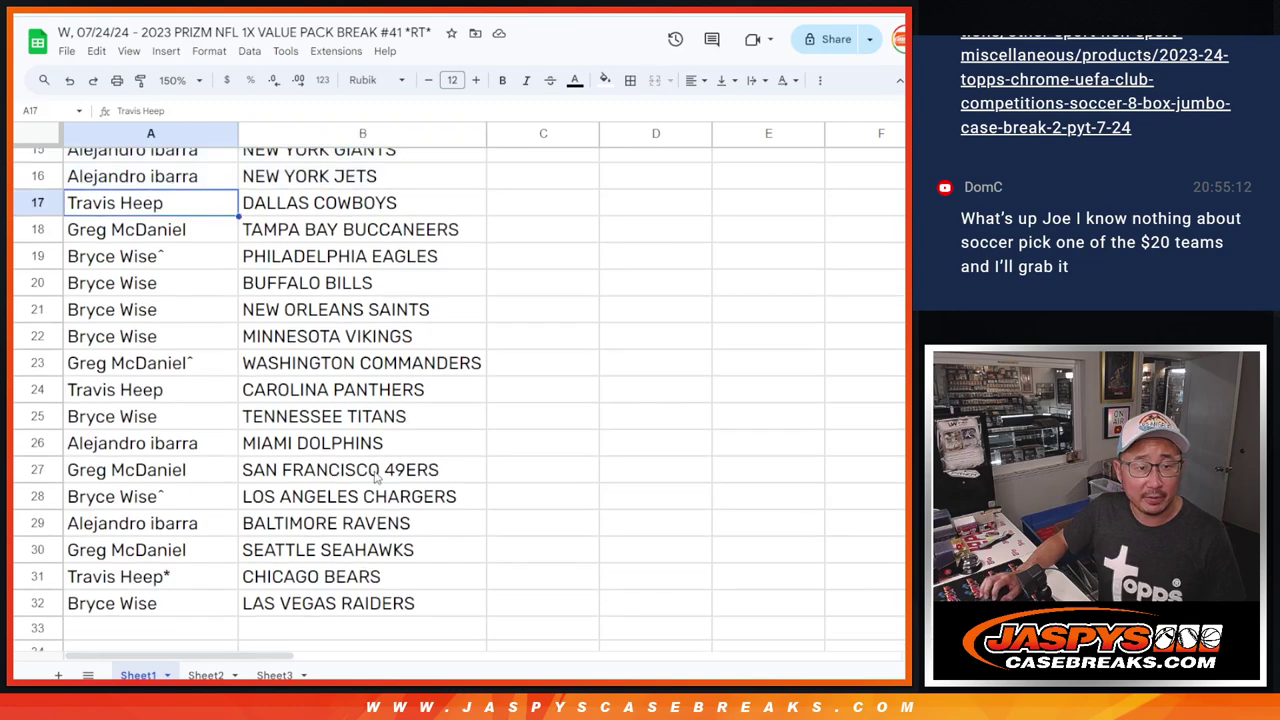
{"action": "left_click", "coordinate": [362, 605], "text": "shift"}
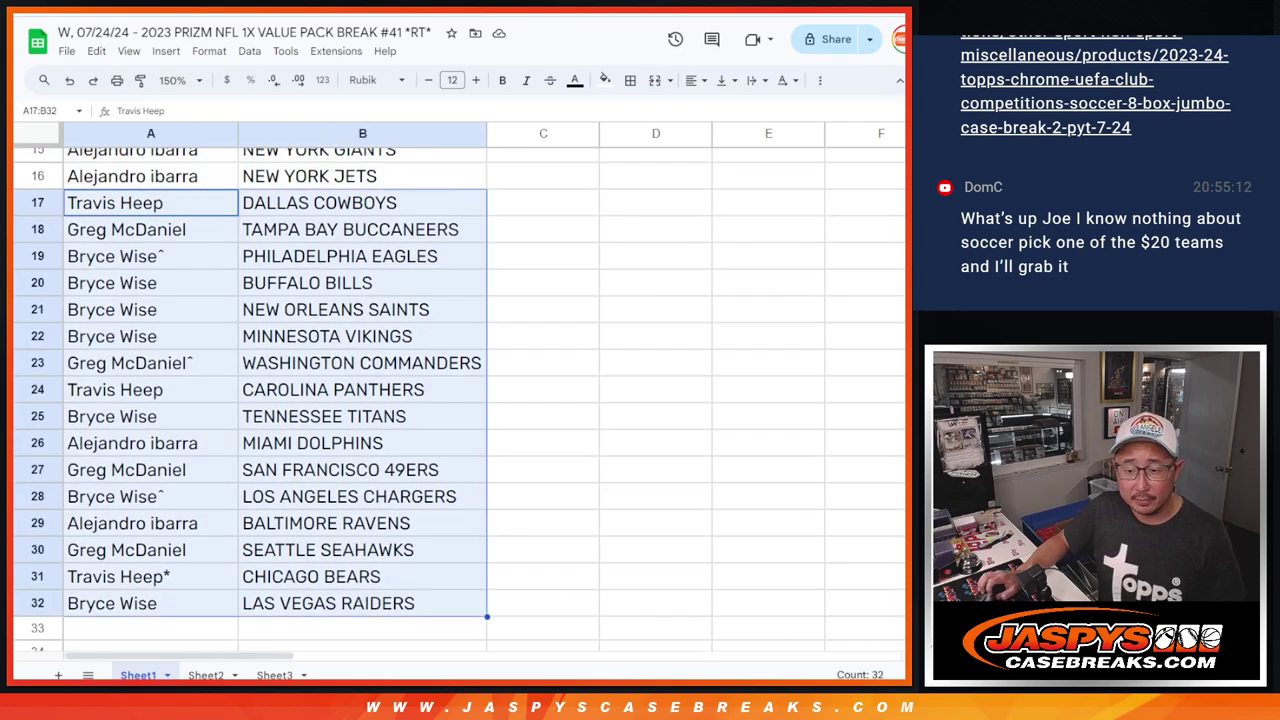
{"action": "scroll", "coordinate": [459, 400], "scroll_direction": "up", "scroll_amount": 5}
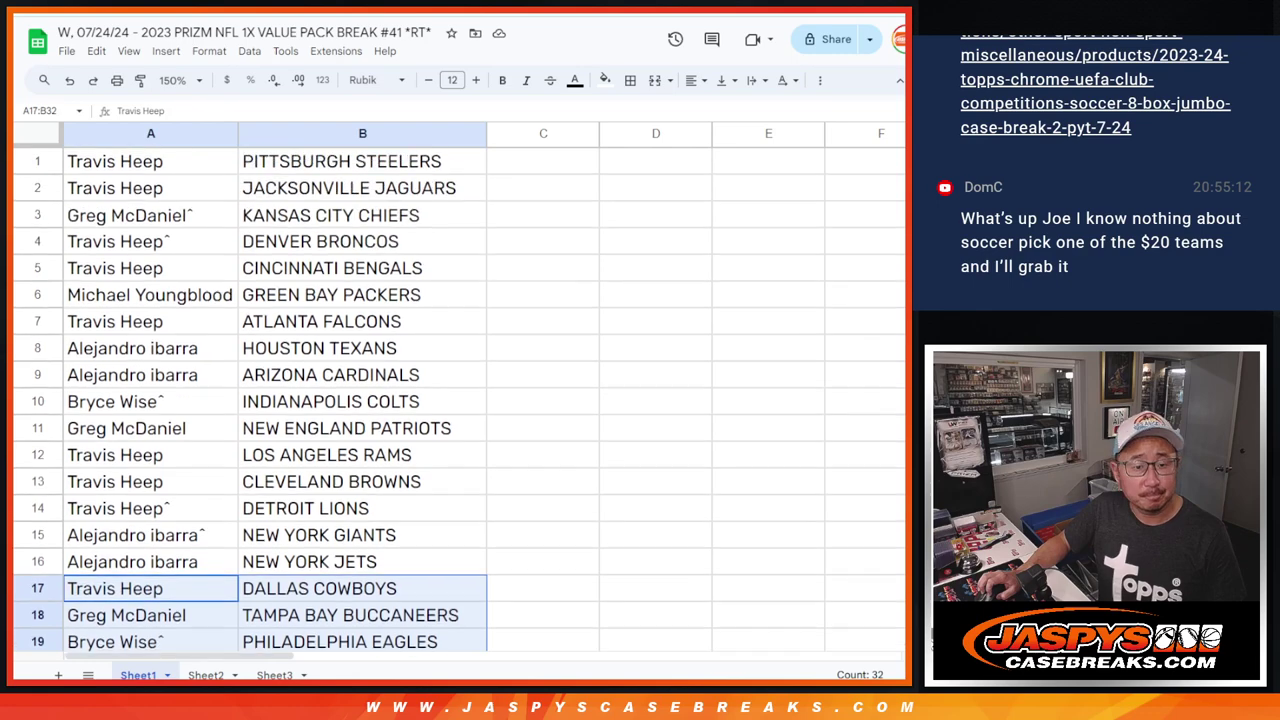
Step: Zoom to 88% and sort the sheet A to Z by the team column B
{"action": "left_click", "coordinate": [175, 80]}
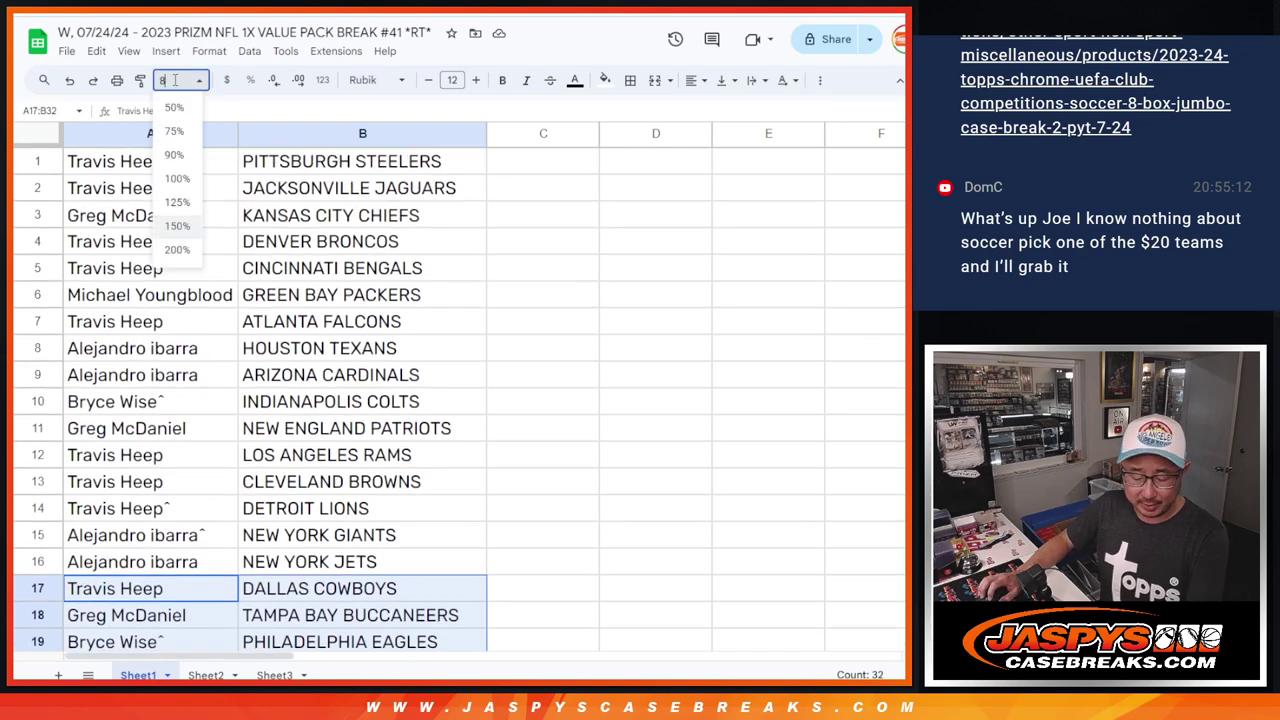
{"action": "type", "text": "8"}
{"action": "key", "text": "Return"}
{"action": "right_click", "coordinate": [206, 131]}
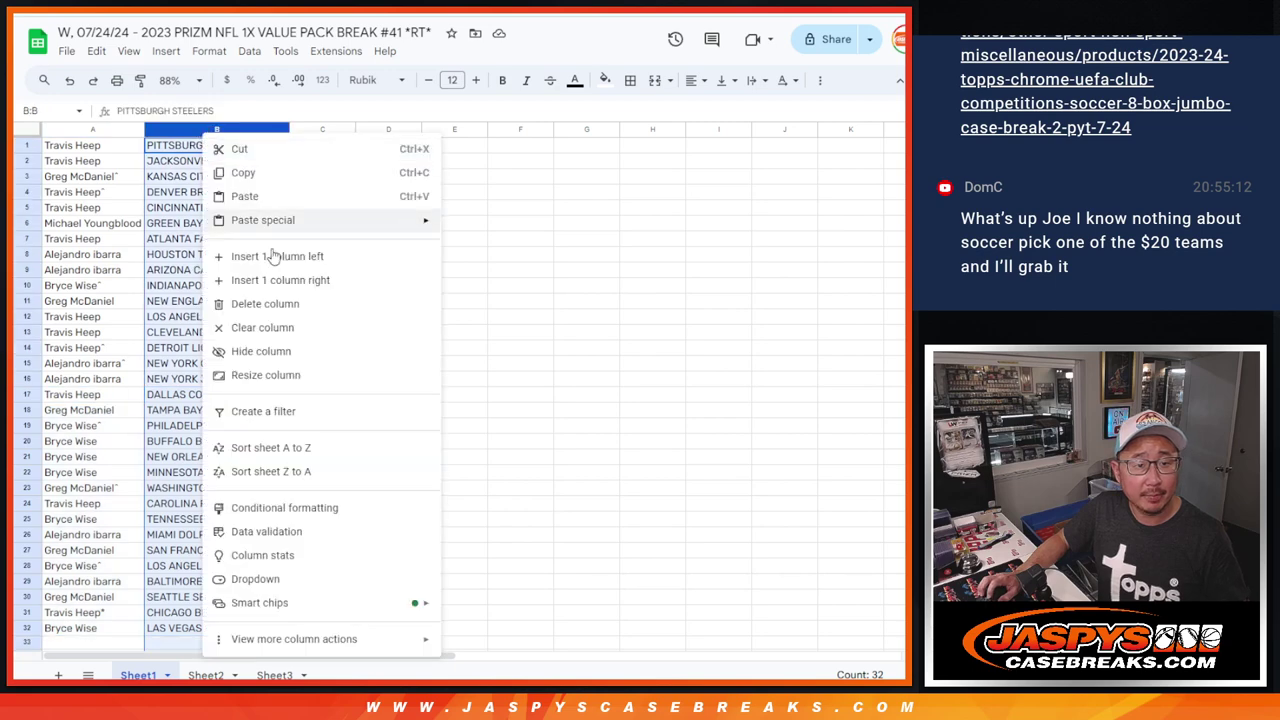
{"action": "left_click", "coordinate": [330, 445]}
Step: Apply all borders to the range A1:B32
{"action": "left_click", "coordinate": [92, 145]}
{"action": "key", "text": "ctrl+a"}
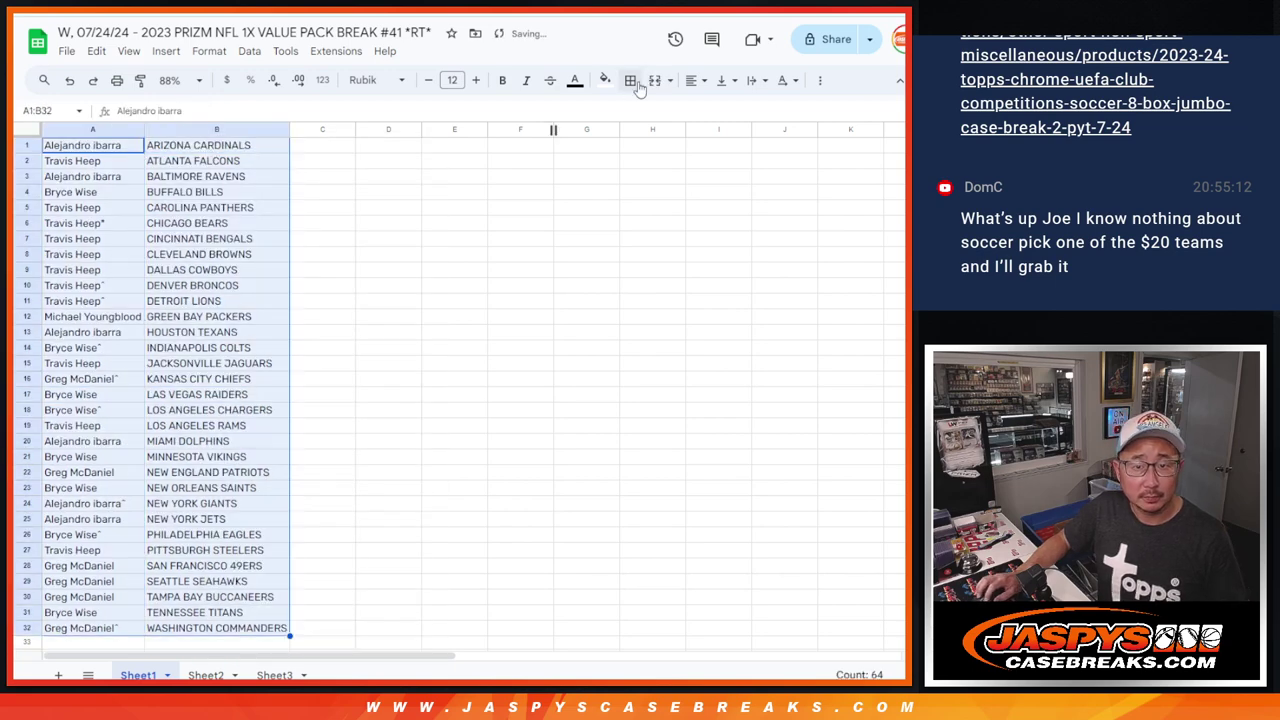
{"action": "left_click", "coordinate": [640, 80]}
{"action": "left_click", "coordinate": [644, 112]}
Step: Print the sheet in portrait orientation with the workbook title as header
{"action": "left_click", "coordinate": [117, 80]}
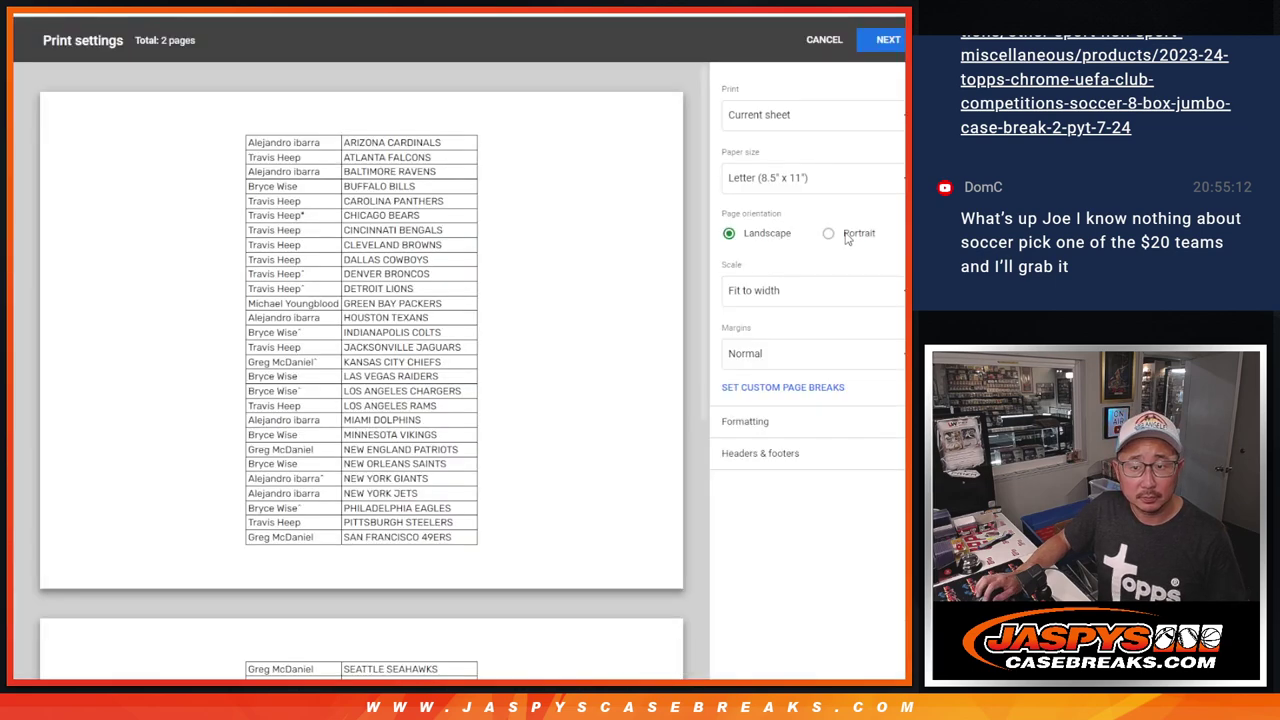
{"action": "left_click", "coordinate": [846, 236]}
{"action": "left_click", "coordinate": [780, 455]}
{"action": "left_click", "coordinate": [790, 510]}
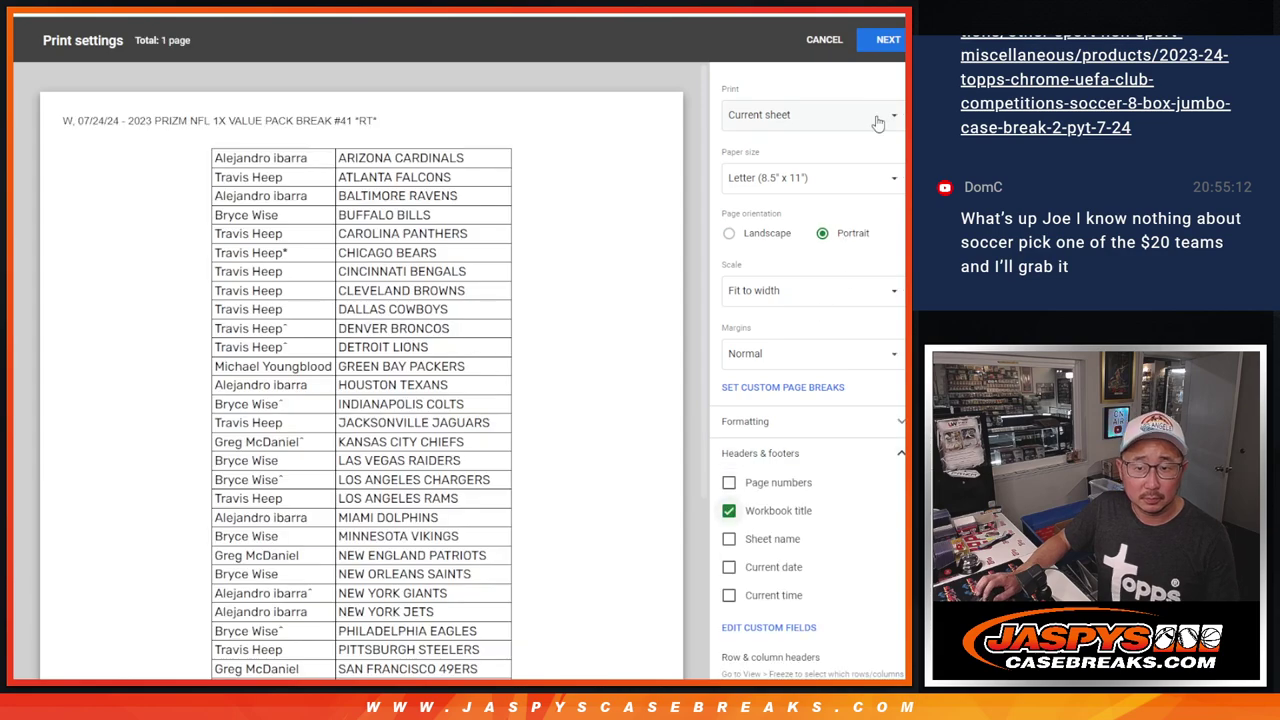
{"action": "left_click", "coordinate": [888, 40]}
{"action": "key", "text": "Escape"}
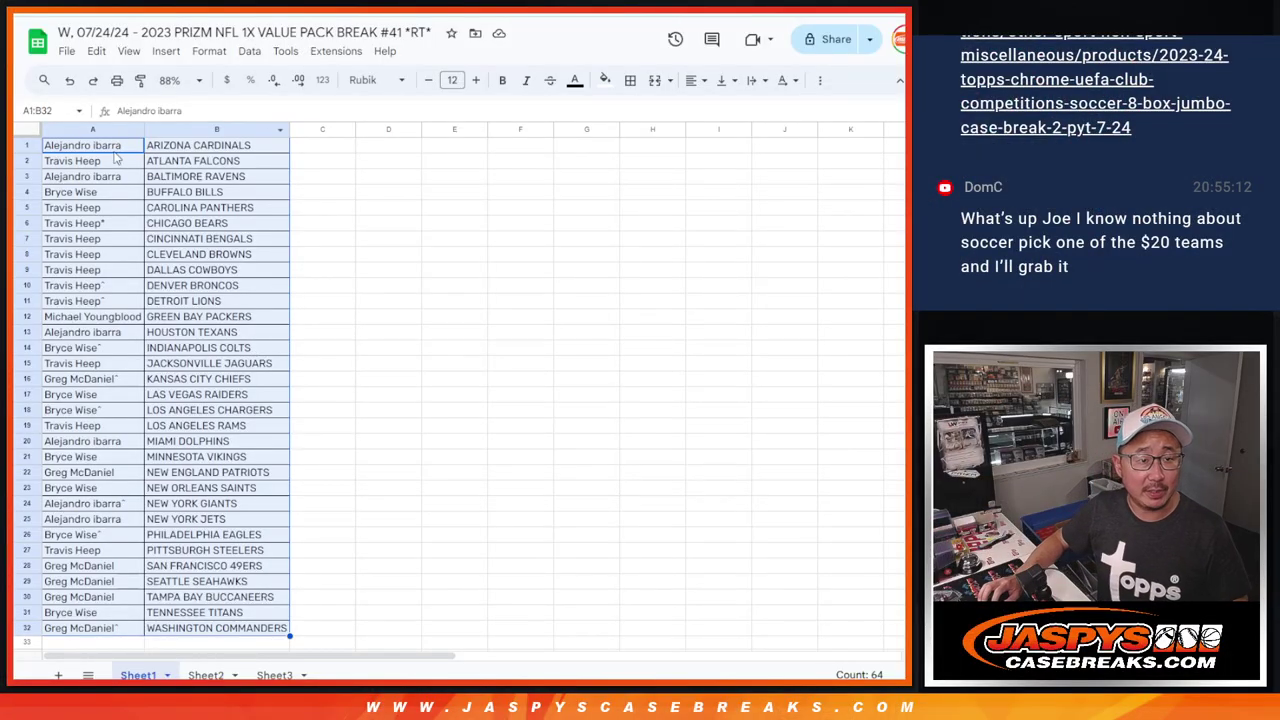
Step: Paste the 32 buyer names from A1:A32 into the List Randomizer and roll two dice
{"action": "key", "text": "ctrl+shift+Down"}
{"action": "key", "text": "ctrl+c"}
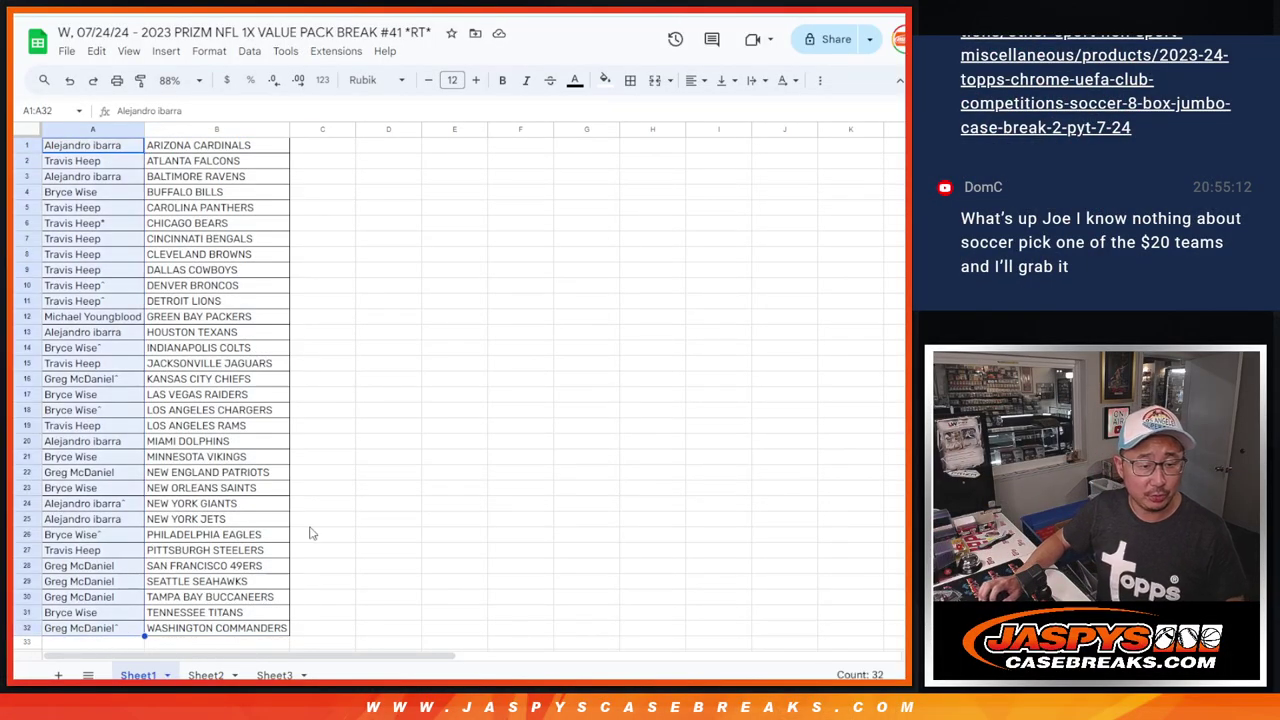
{"action": "key", "text": "ctrl+Tab"}
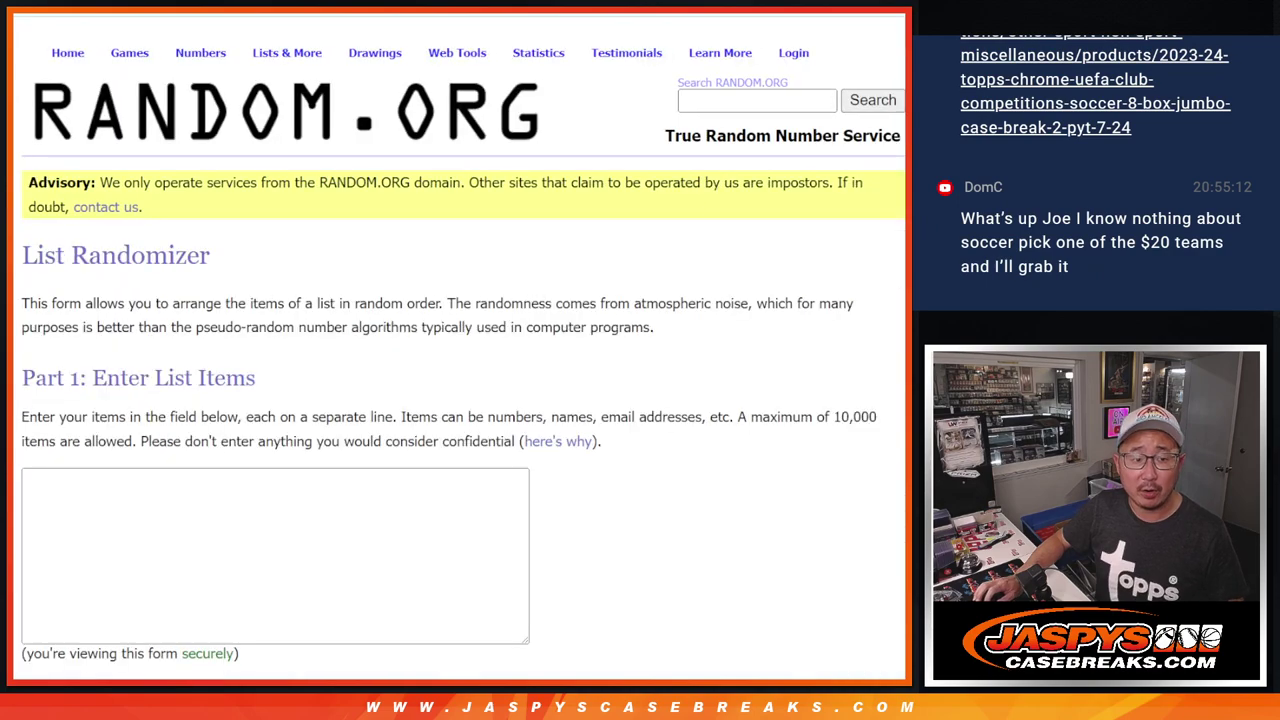
{"action": "left_click", "coordinate": [486, 509]}
{"action": "key", "text": "ctrl+v"}
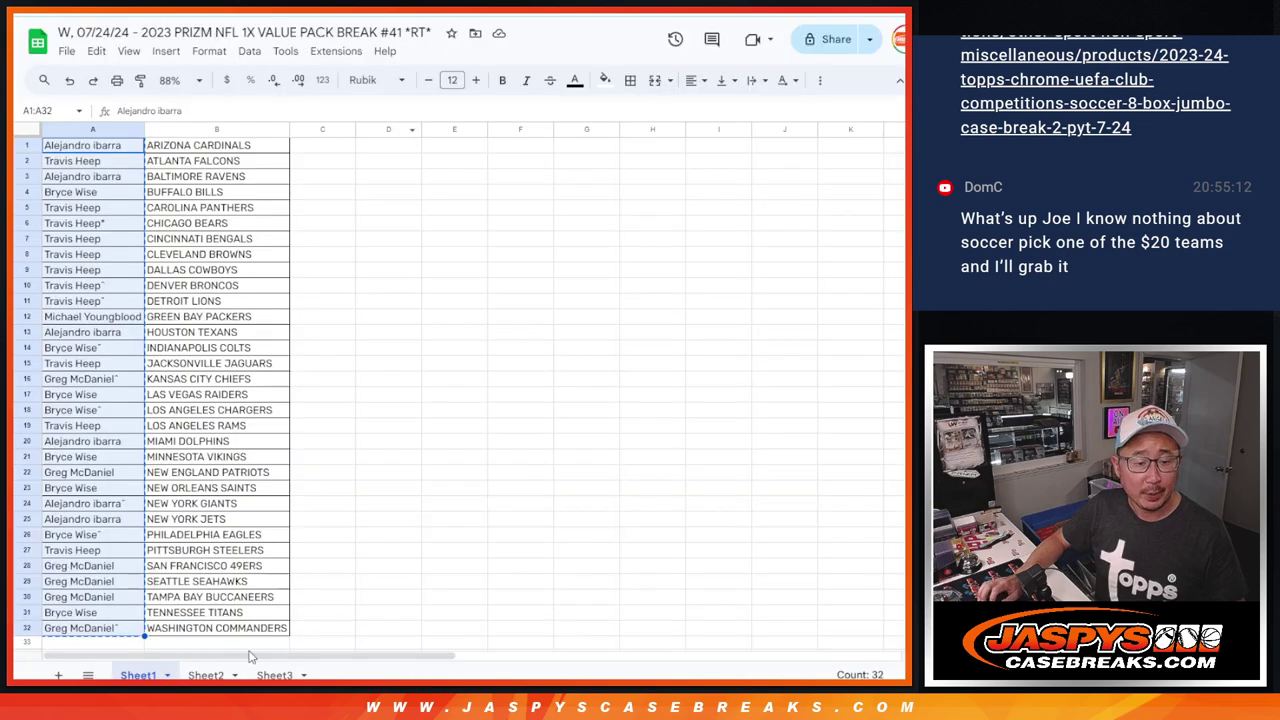
{"action": "left_click", "coordinate": [272, 675]}
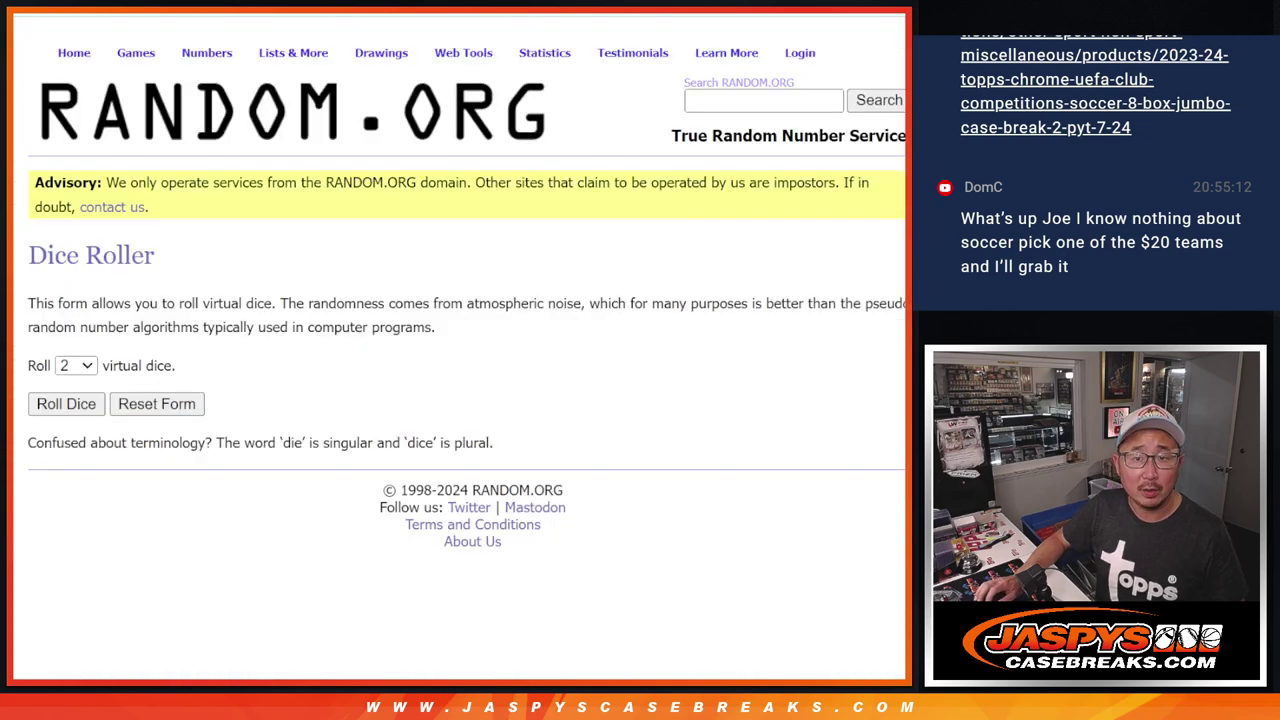
{"action": "left_click", "coordinate": [84, 412]}
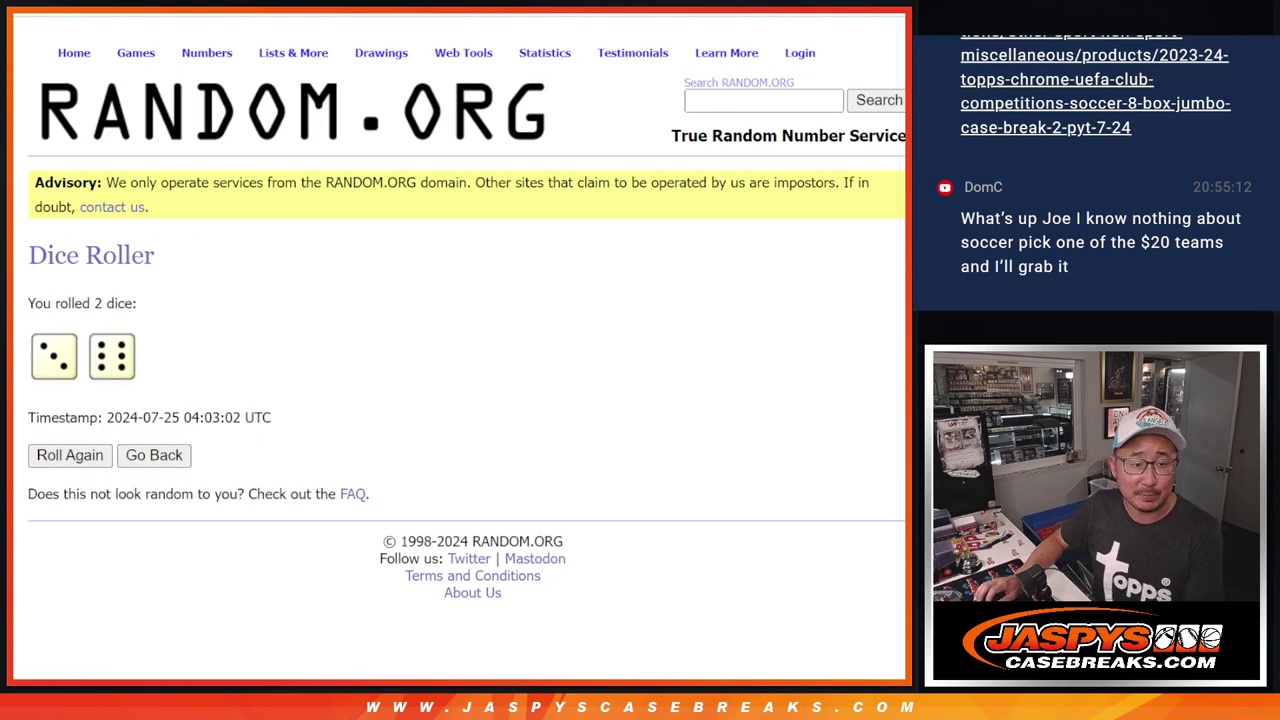
Step: Randomize the 32-name list nine times to match the dice total of 9
{"action": "scroll", "coordinate": [32, 553], "scroll_direction": "down", "scroll_amount": 3}
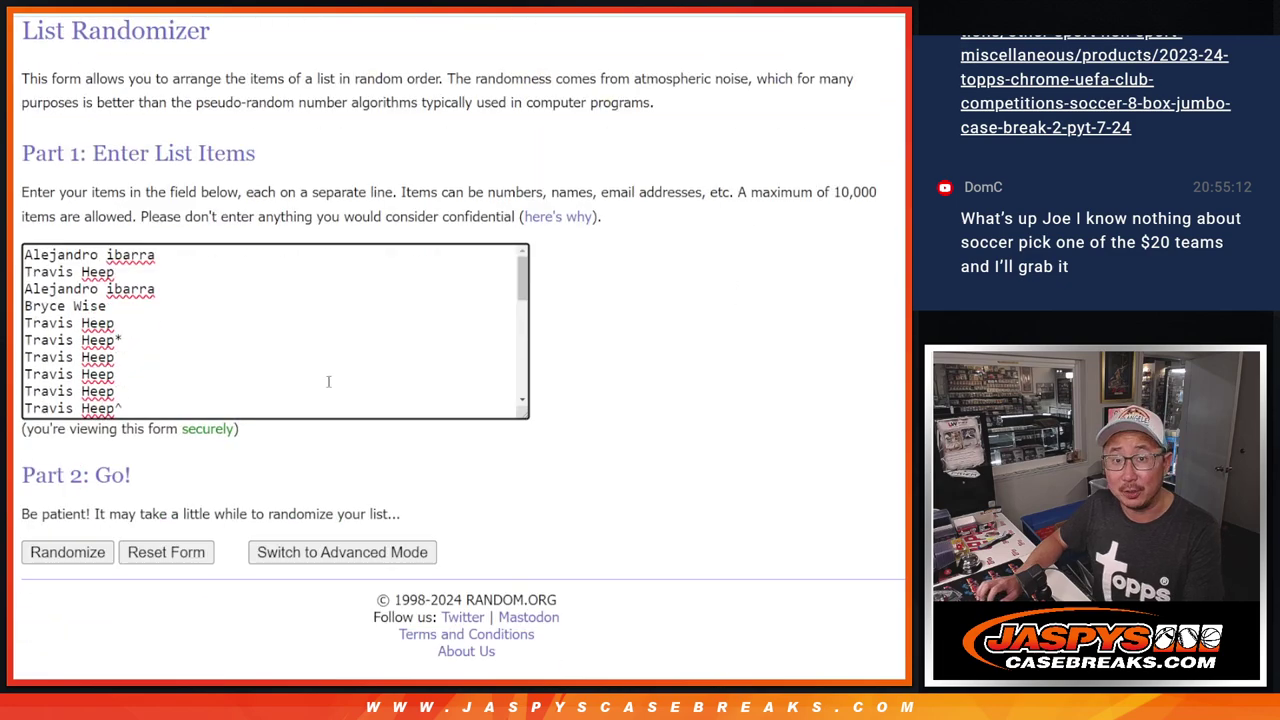
{"action": "left_click", "coordinate": [32, 553]}
{"action": "scroll", "coordinate": [32, 553], "scroll_direction": "down", "scroll_amount": 10}
{"action": "left_click", "coordinate": [40, 551]}
{"action": "left_click", "coordinate": [40, 551]}
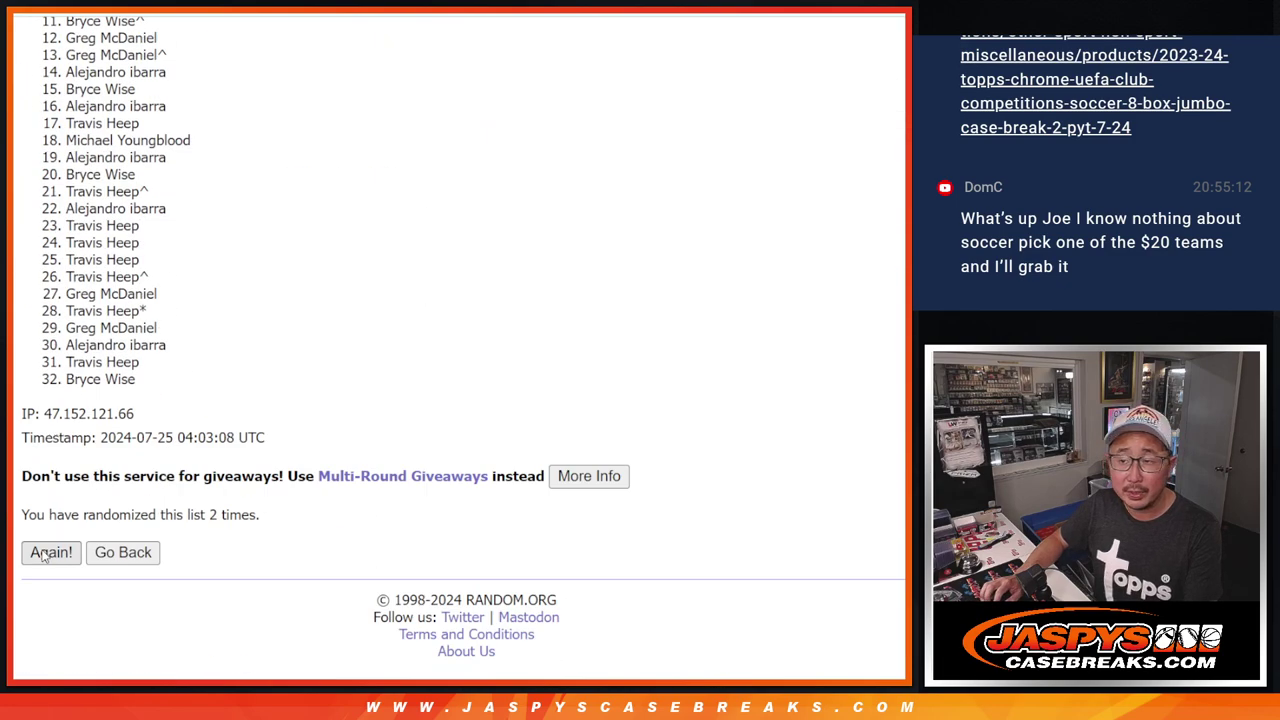
{"action": "left_click", "coordinate": [45, 553]}
{"action": "left_click", "coordinate": [45, 553]}
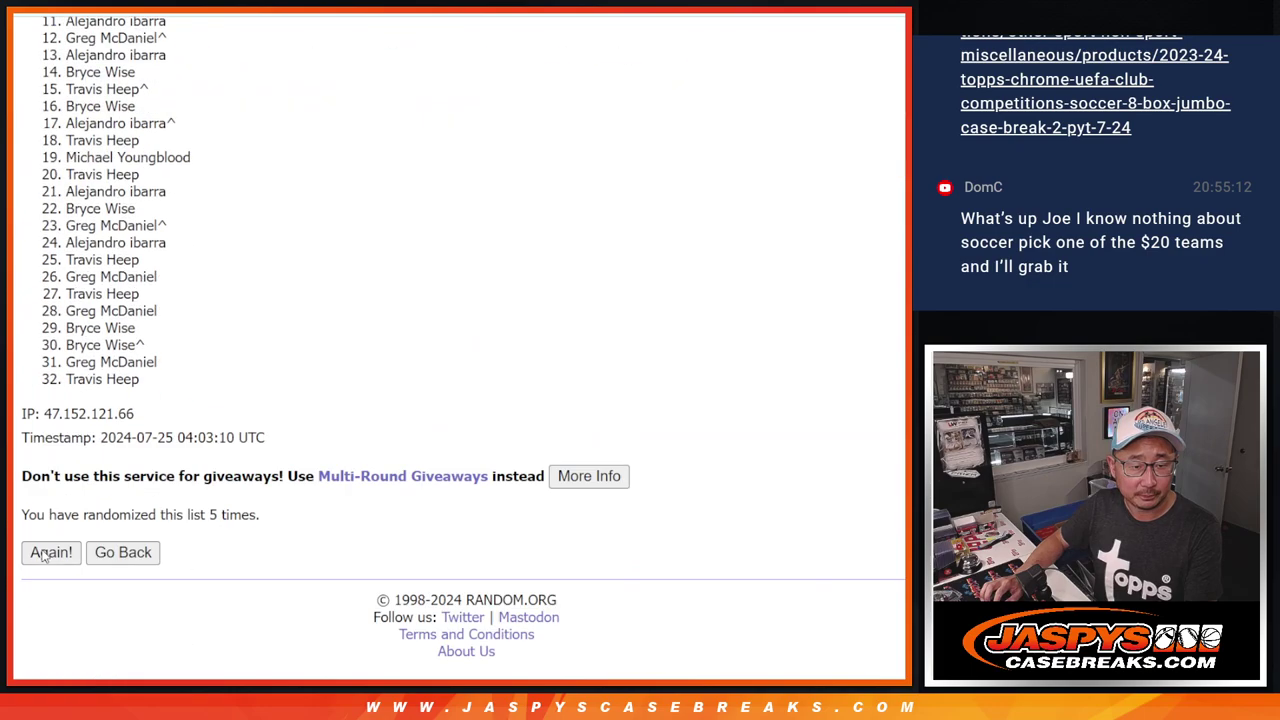
{"action": "left_click", "coordinate": [44, 553]}
{"action": "left_click", "coordinate": [44, 553]}
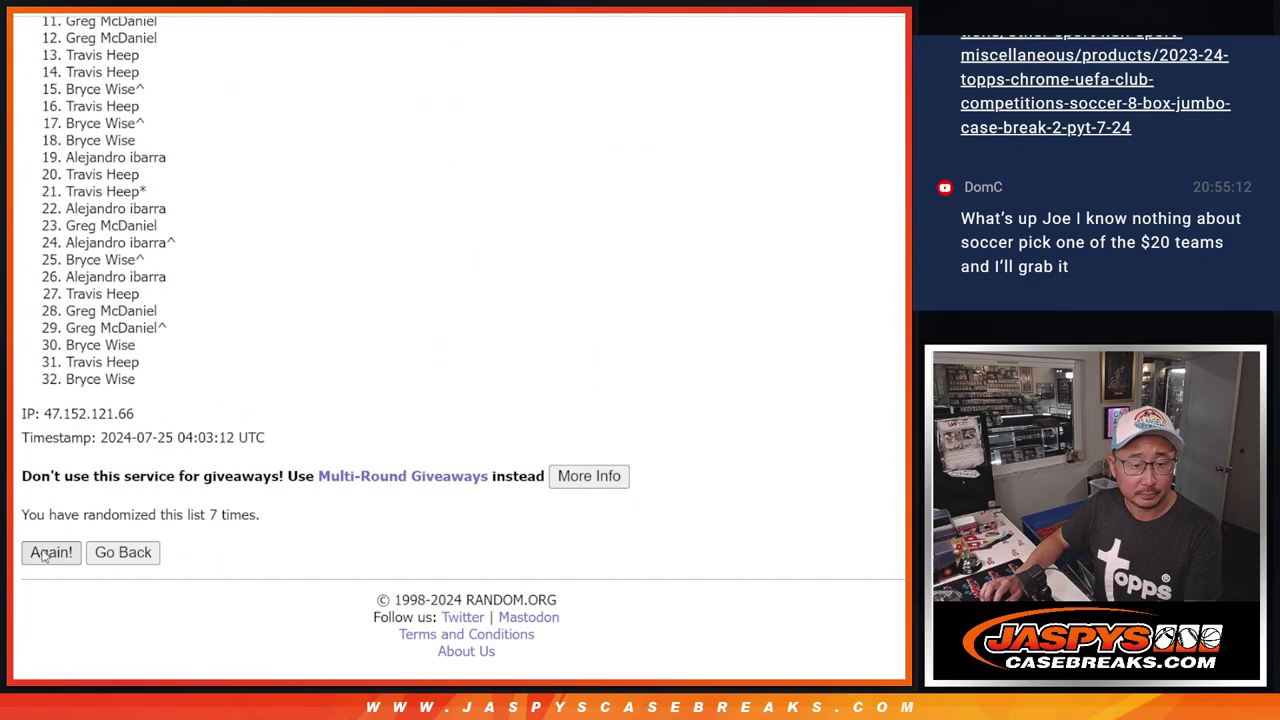
{"action": "left_click", "coordinate": [44, 553]}
{"action": "left_click", "coordinate": [44, 553]}
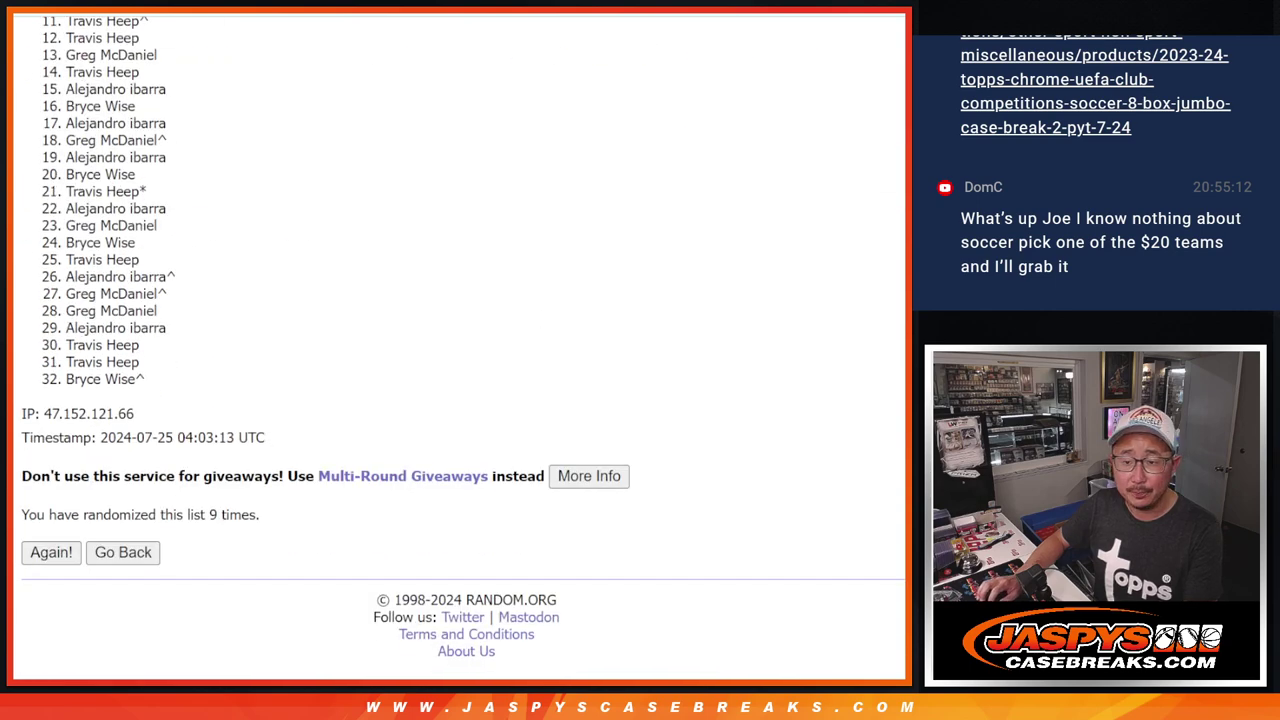
{"action": "scroll", "coordinate": [463, 341], "scroll_direction": "up", "scroll_amount": 2}
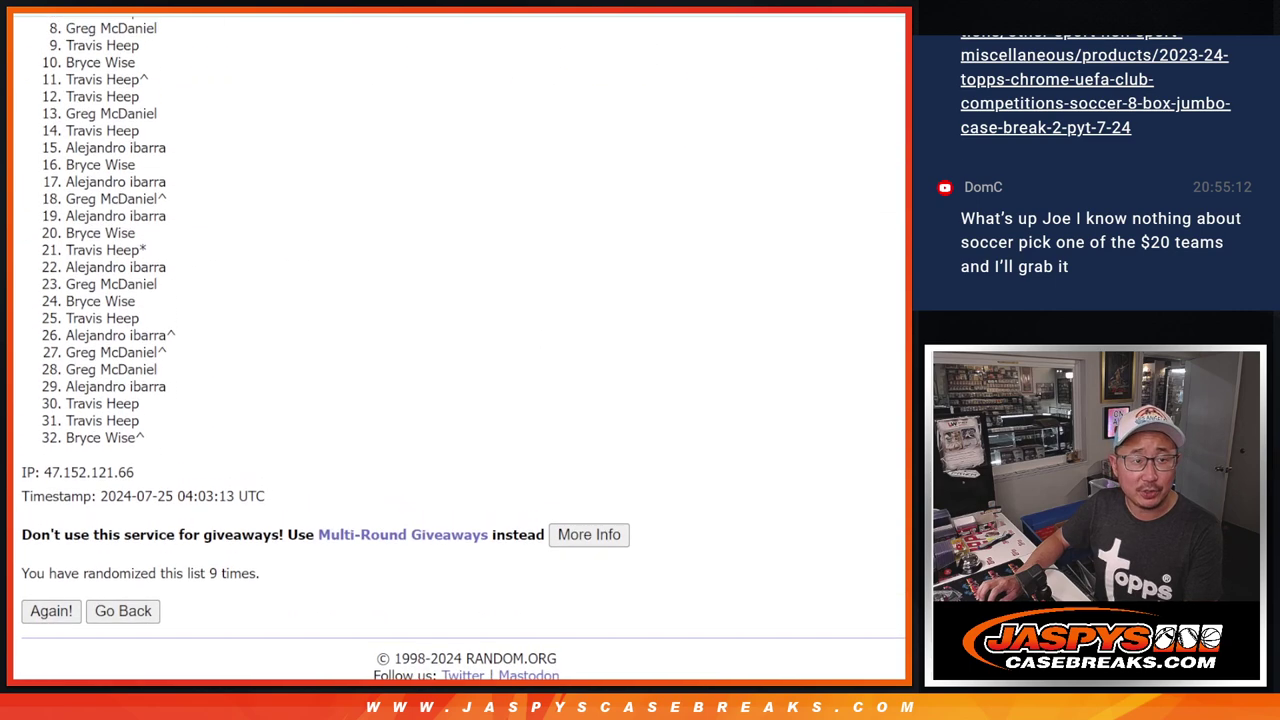
{"action": "scroll", "coordinate": [463, 341], "scroll_direction": "up", "scroll_amount": 2}
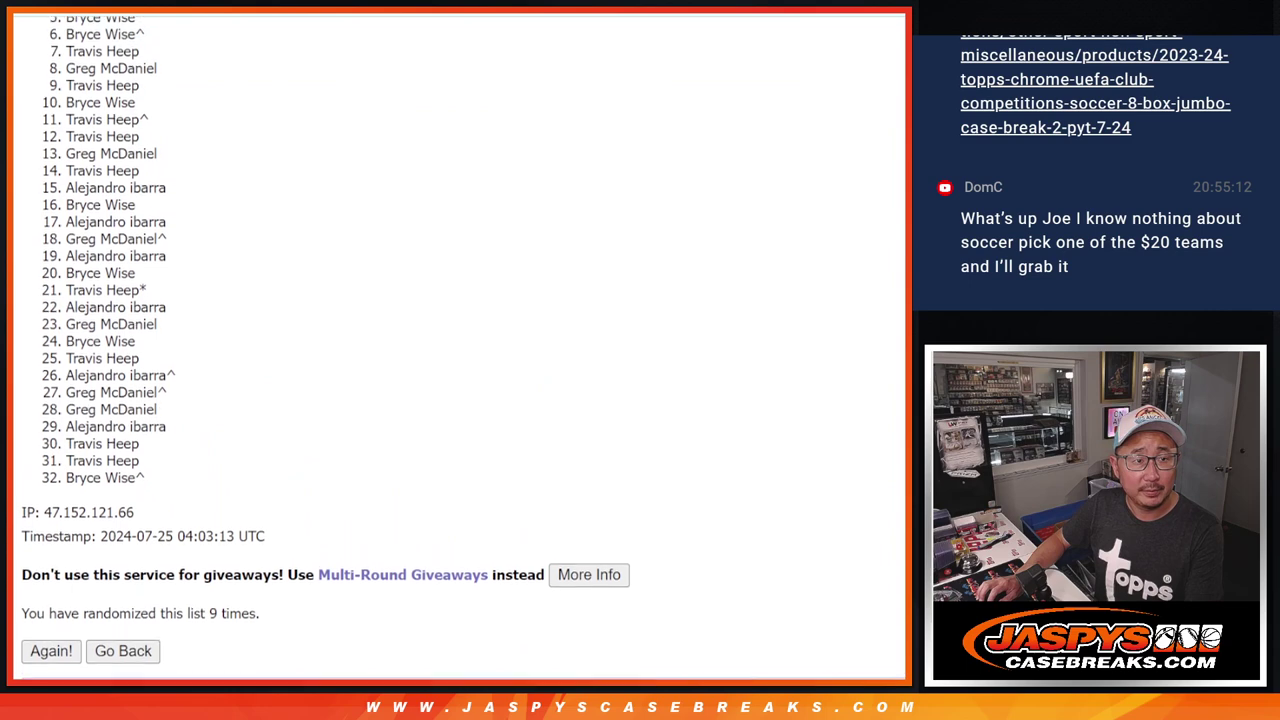
{"action": "scroll", "coordinate": [463, 341], "scroll_direction": "up", "scroll_amount": 1}
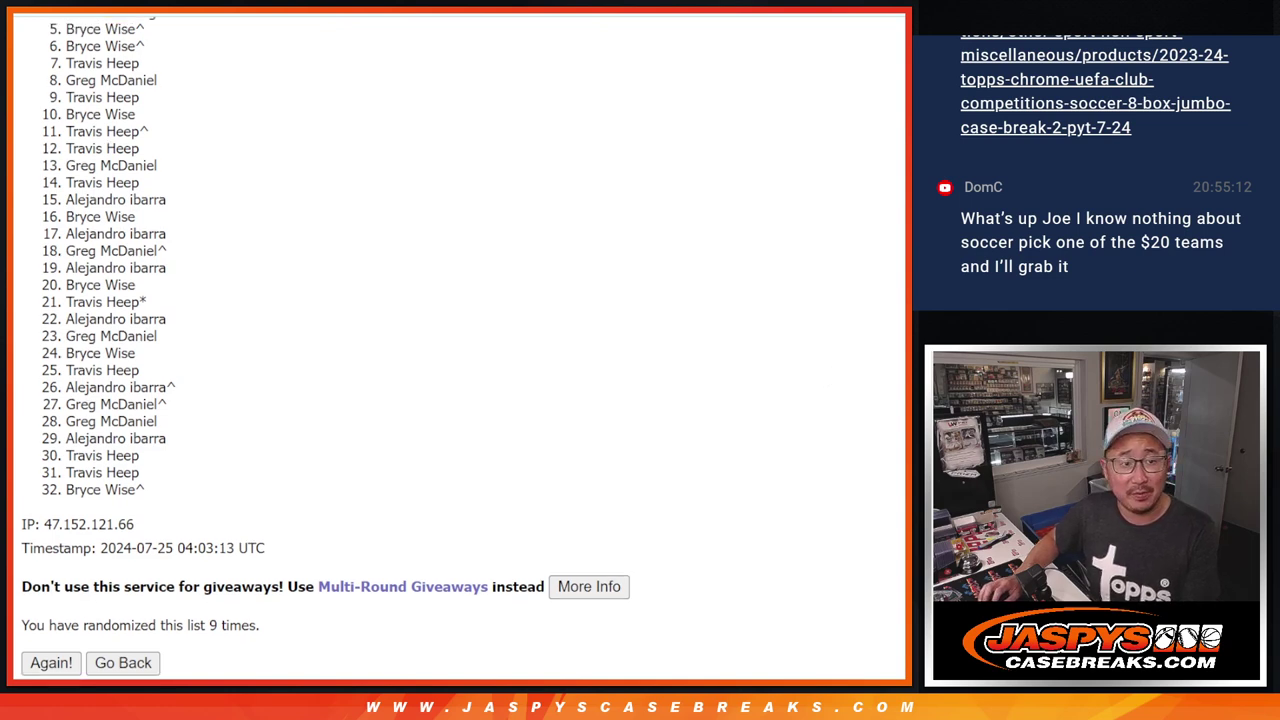
Step: Select the top four names of the nine-times shuffled list at the top of the results
{"action": "scroll", "coordinate": [325, 348], "scroll_direction": "up", "scroll_amount": 1}
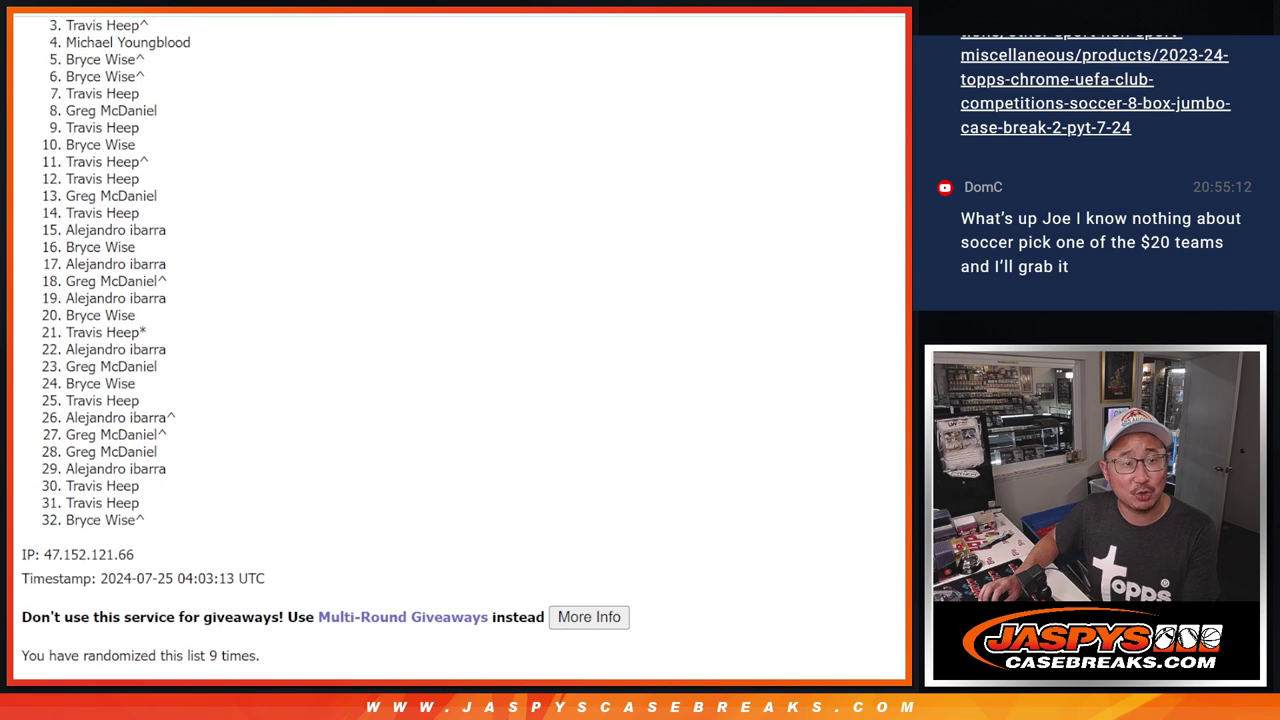
{"action": "scroll", "coordinate": [325, 348], "scroll_direction": "up", "scroll_amount": 2}
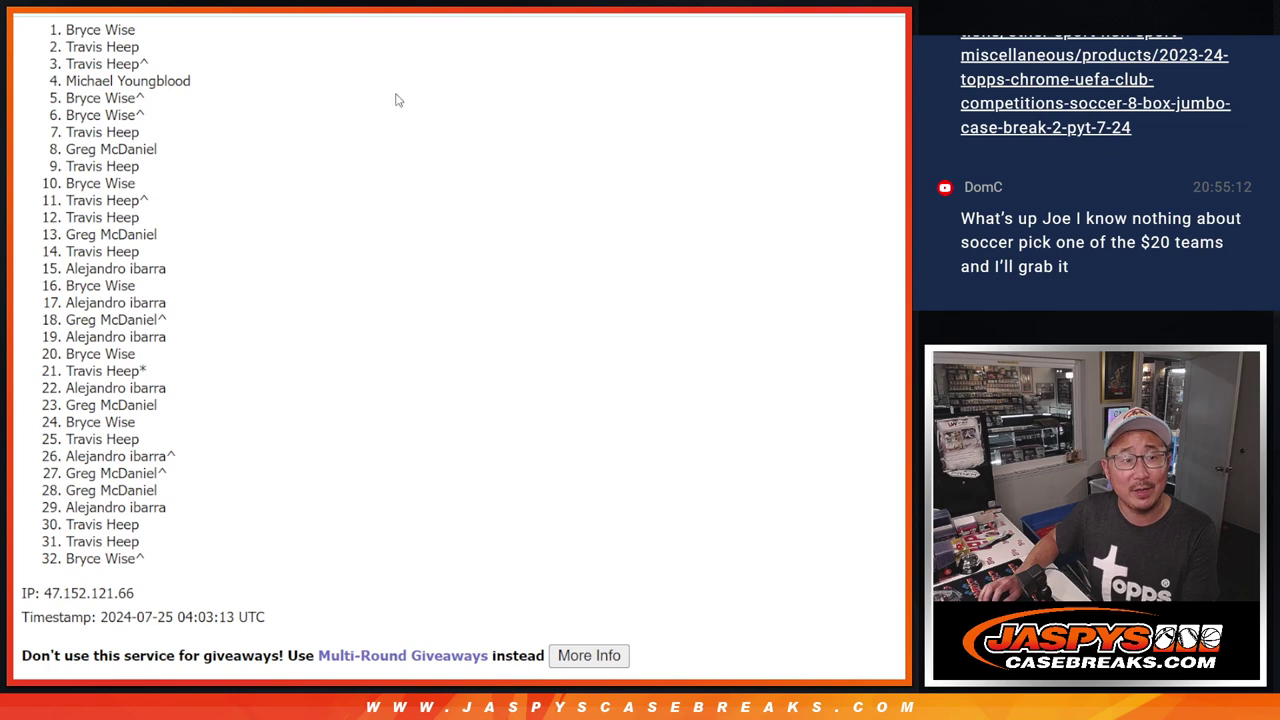
{"action": "left_click_drag", "start_coordinate": [66, 30], "coordinate": [240, 83]}
{"action": "key", "text": "ctrl+c"}
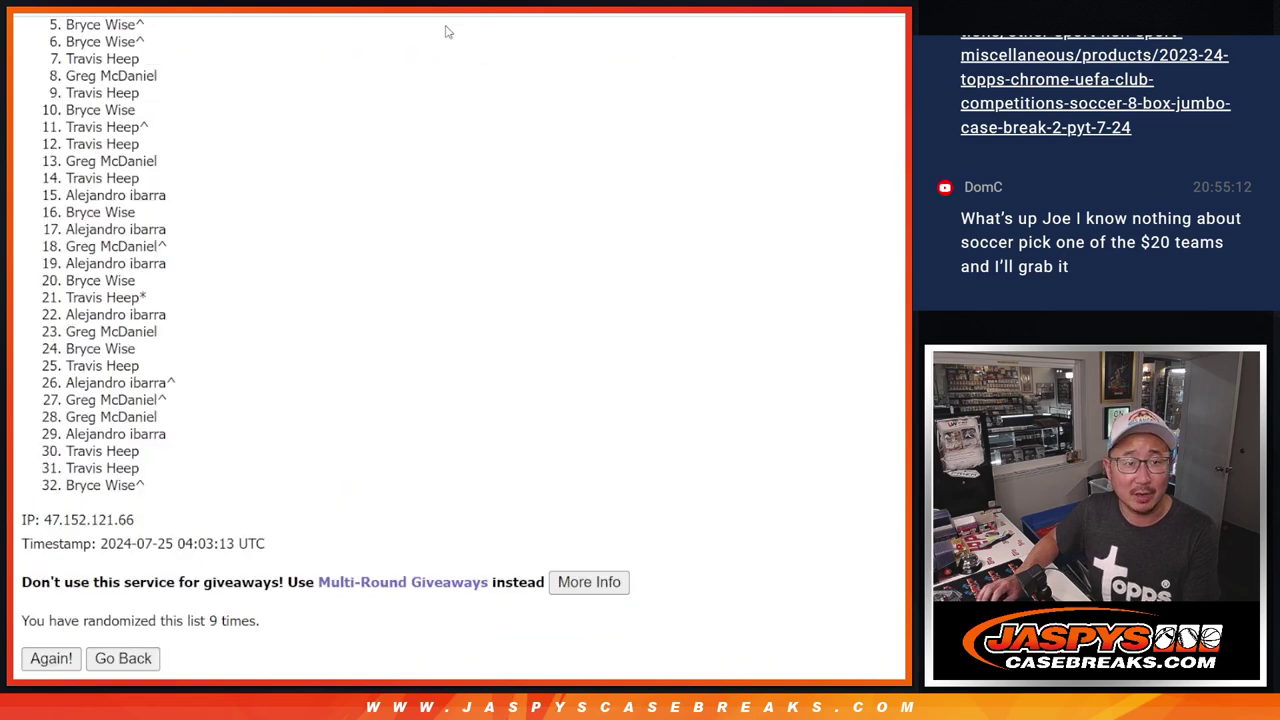
{"action": "scroll", "coordinate": [470, 100], "scroll_direction": "up", "scroll_amount": 1}
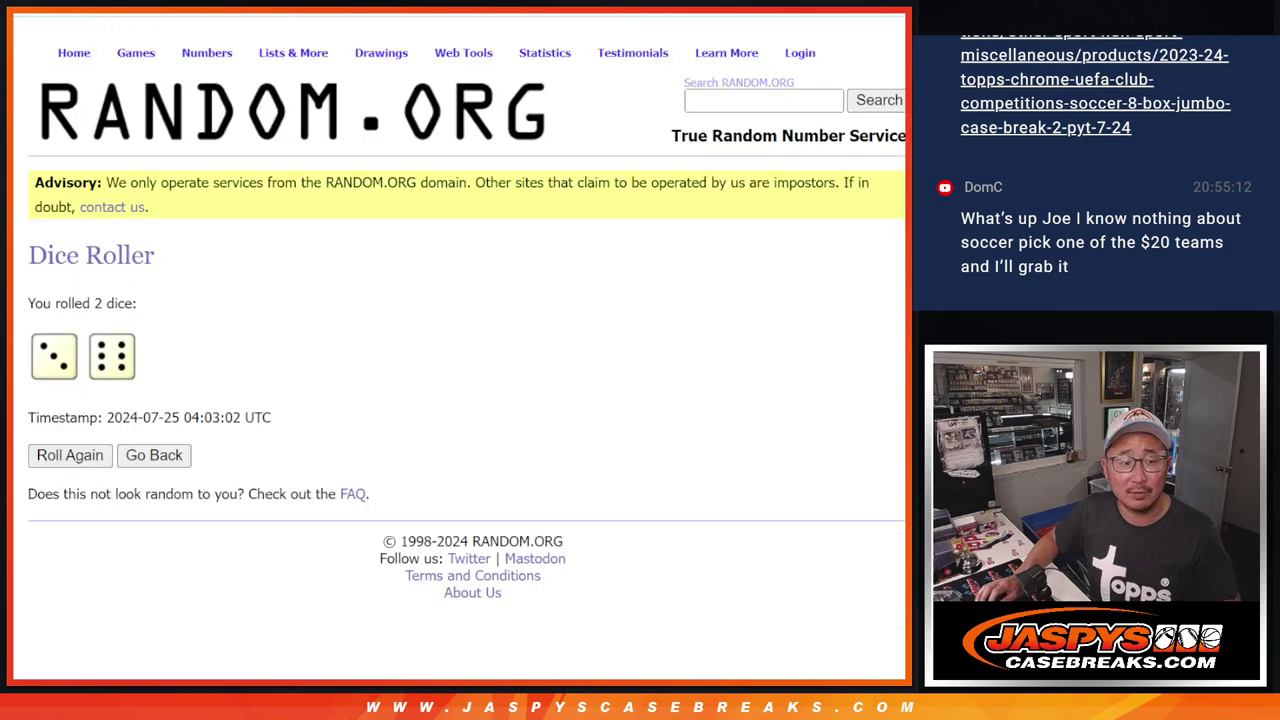
Step: Paste the four winning names into A1:A4, zoom the sheet to 150% and use 18-point font
{"action": "key", "text": "ctrl+v"}
{"action": "left_click", "coordinate": [170, 80]}
{"action": "left_click", "coordinate": [177, 223]}
{"action": "left_click", "coordinate": [452, 80]}
{"action": "left_click", "coordinate": [457, 290]}
Step: Touch up the name in A1 and review rows 1–4 pairing names with ARI, DAL, LVR and PIT
{"action": "double_click", "coordinate": [289, 172]}
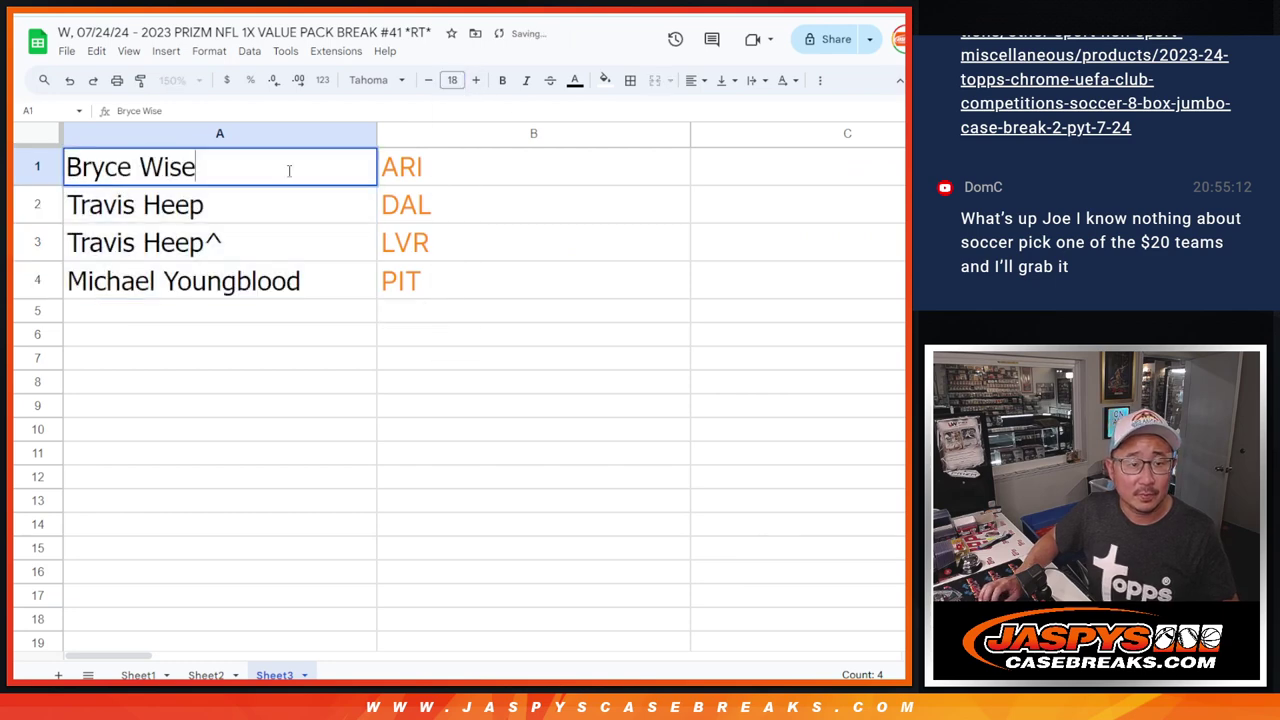
{"action": "left_click", "coordinate": [285, 209]}
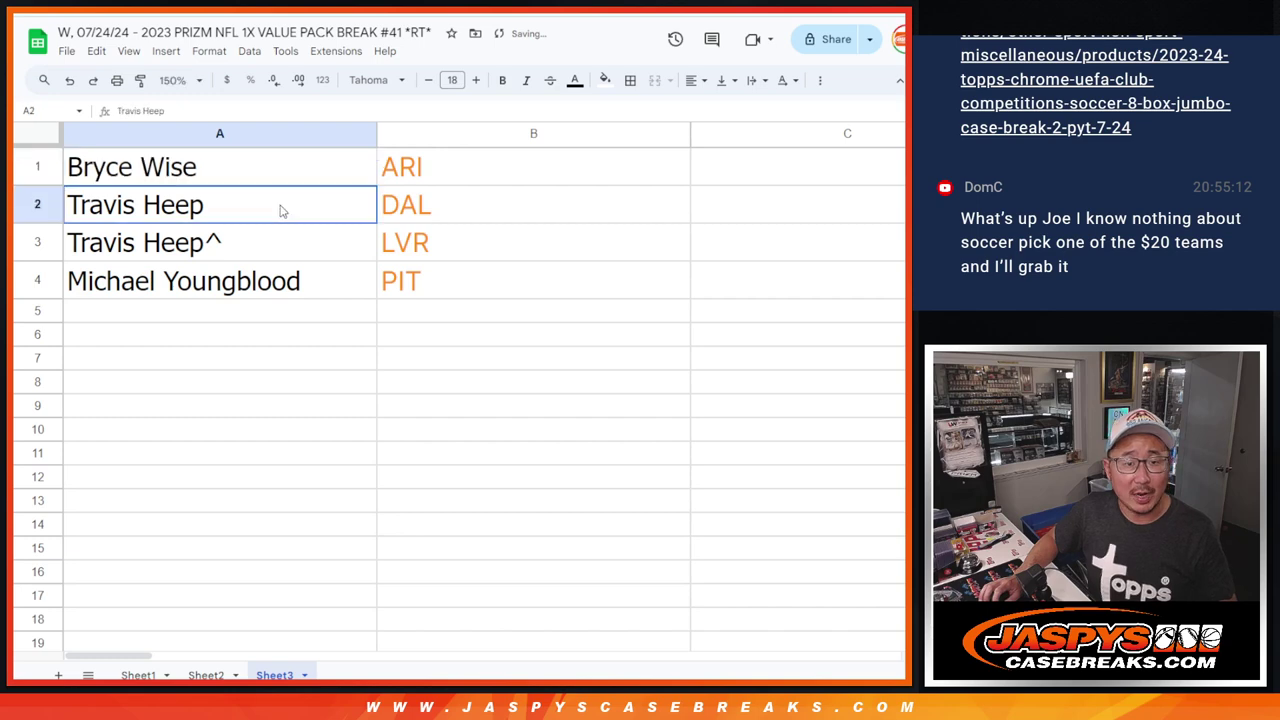
{"action": "left_click", "coordinate": [52, 170]}
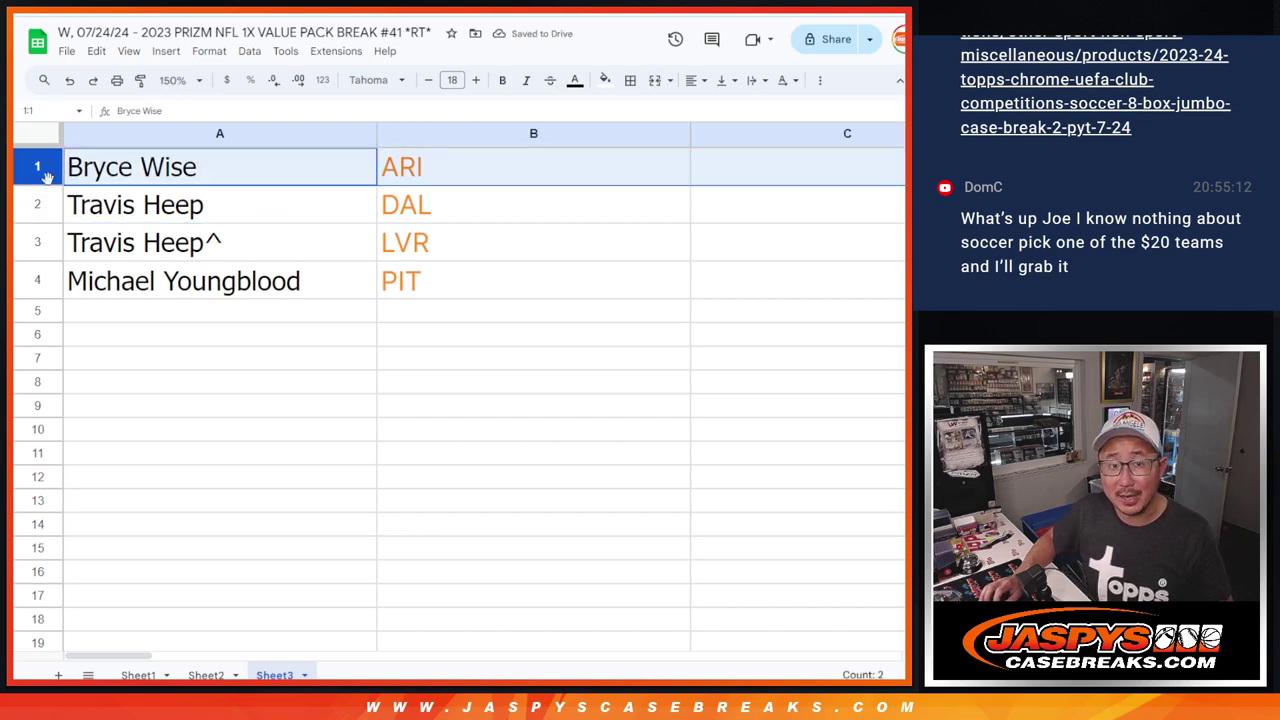
{"action": "left_click", "coordinate": [36, 203]}
{"action": "left_click", "coordinate": [39, 244], "text": "shift"}
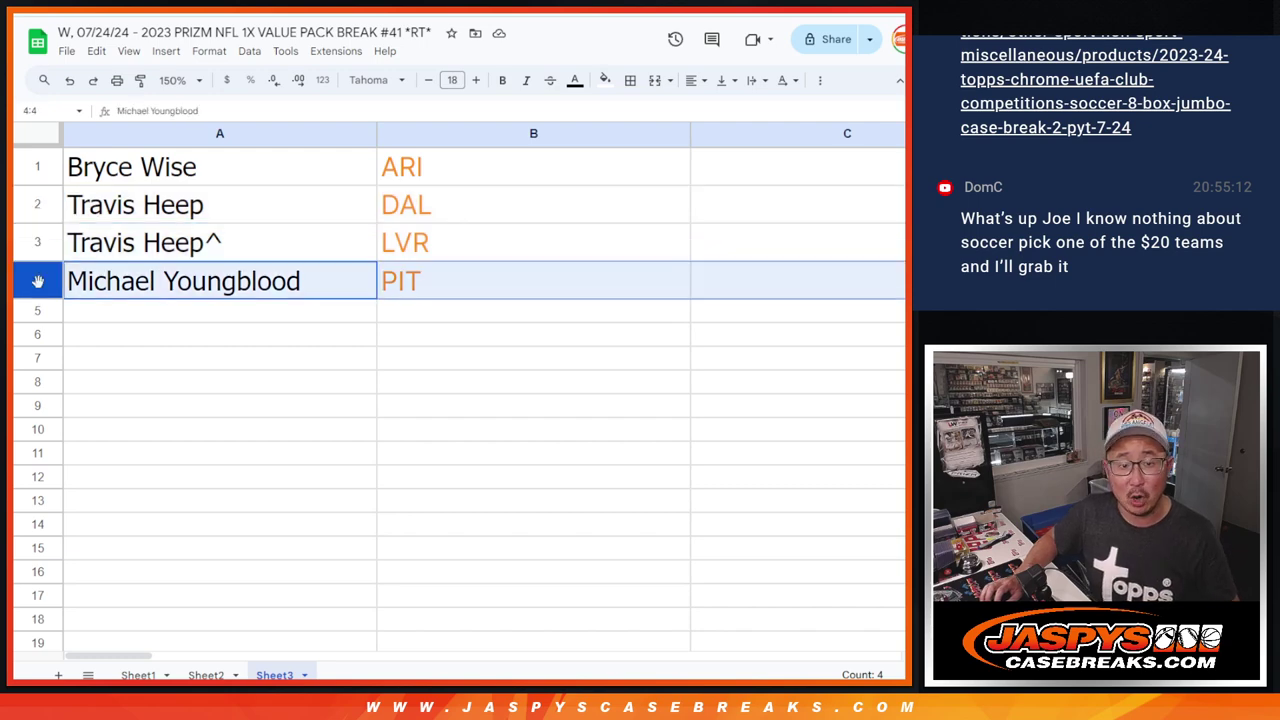
{"action": "left_click", "coordinate": [42, 284]}
{"action": "left_click", "coordinate": [270, 186]}
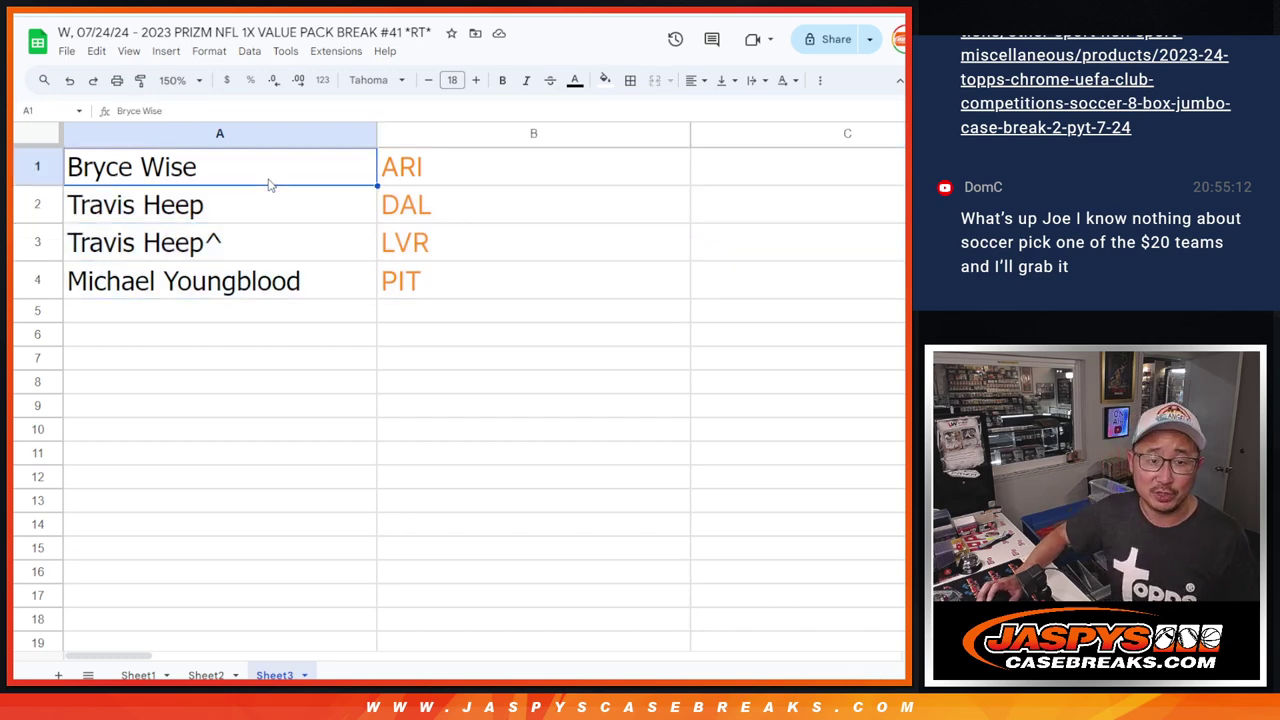